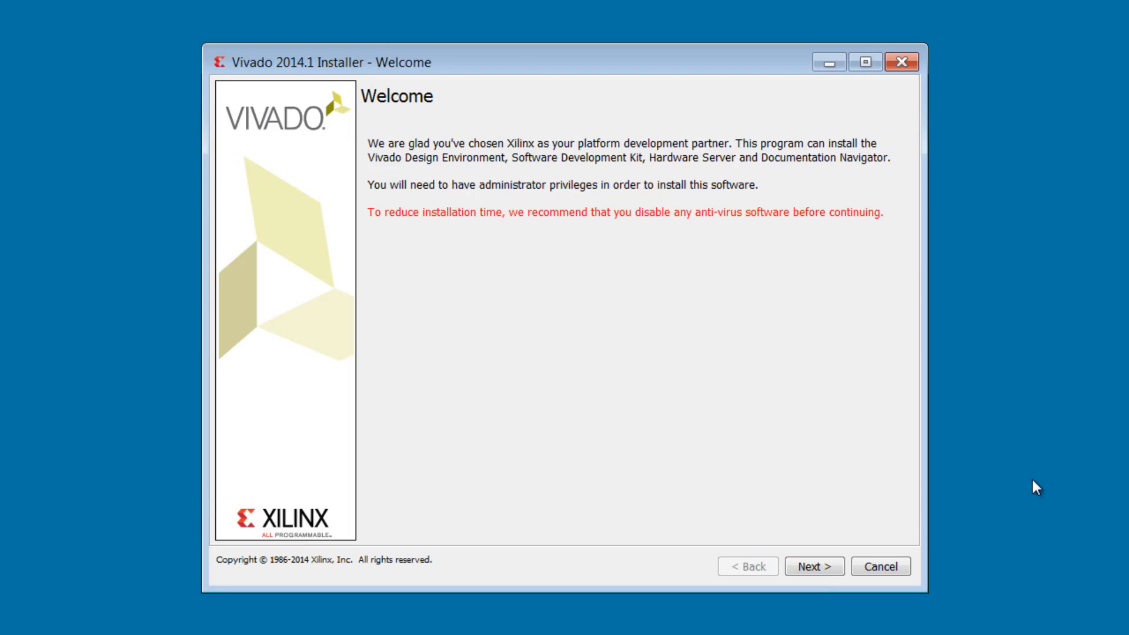
Use Download and Install as the installation source and enter the Xilinx account user ID and password
click(821, 576)
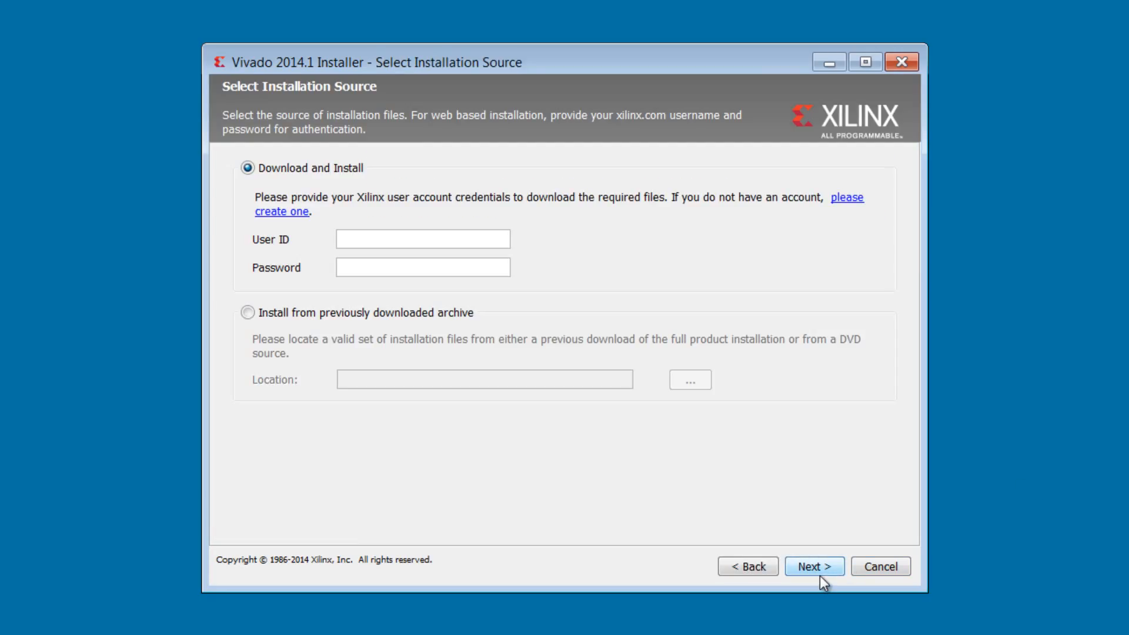
click(369, 239)
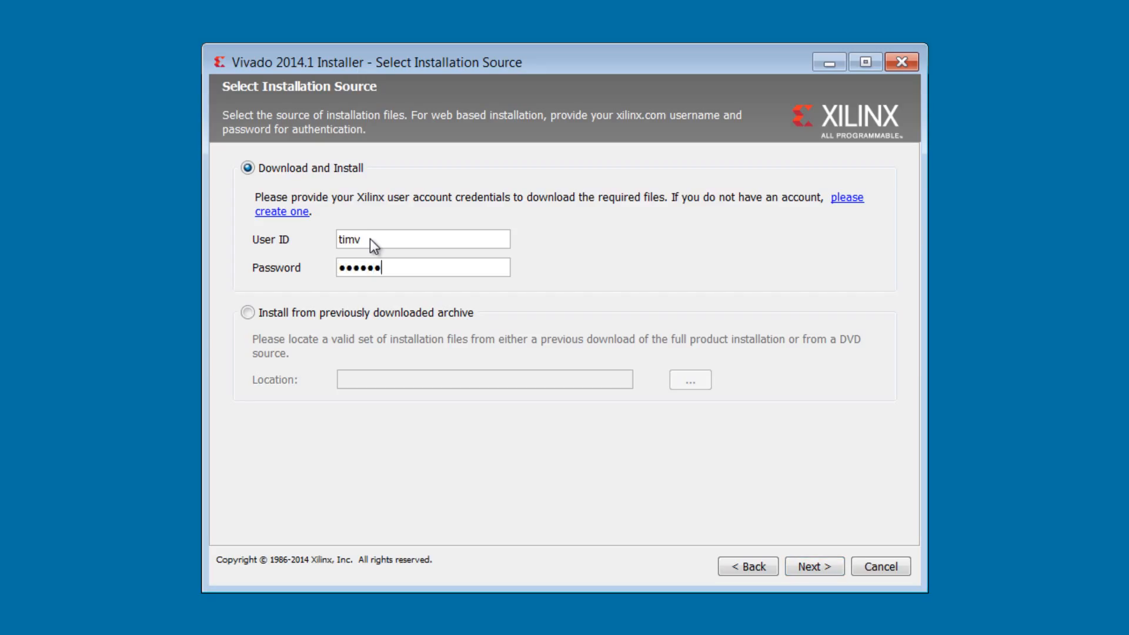
text(***)
click(807, 567)
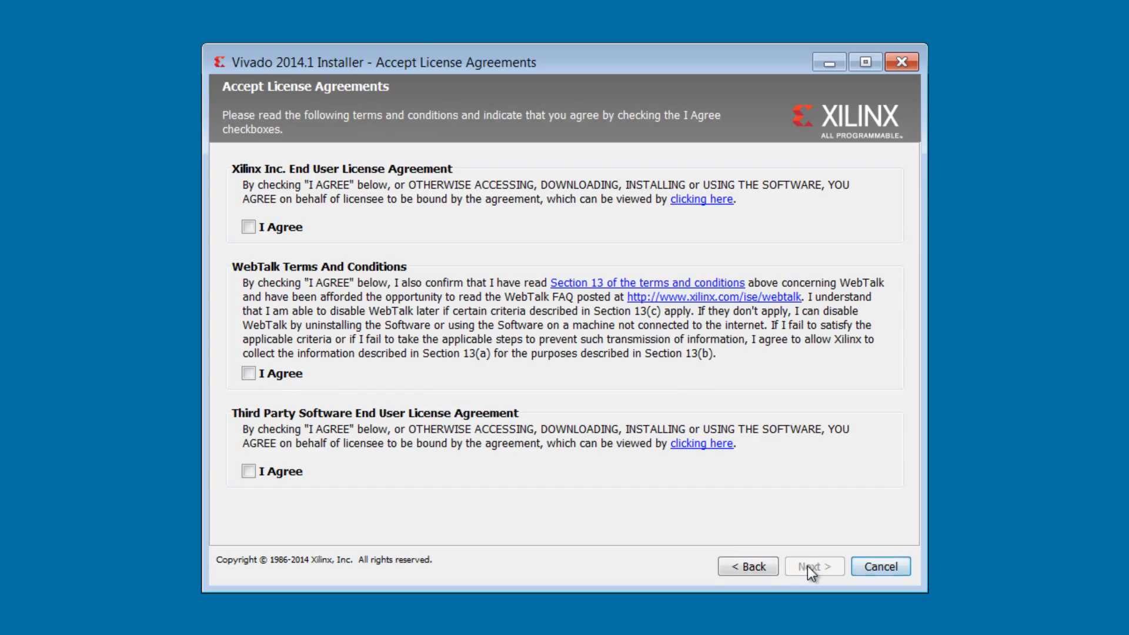
Accept the Xilinx end user license, the WebTalk terms and the third-party software license agreements
click(248, 227)
click(249, 375)
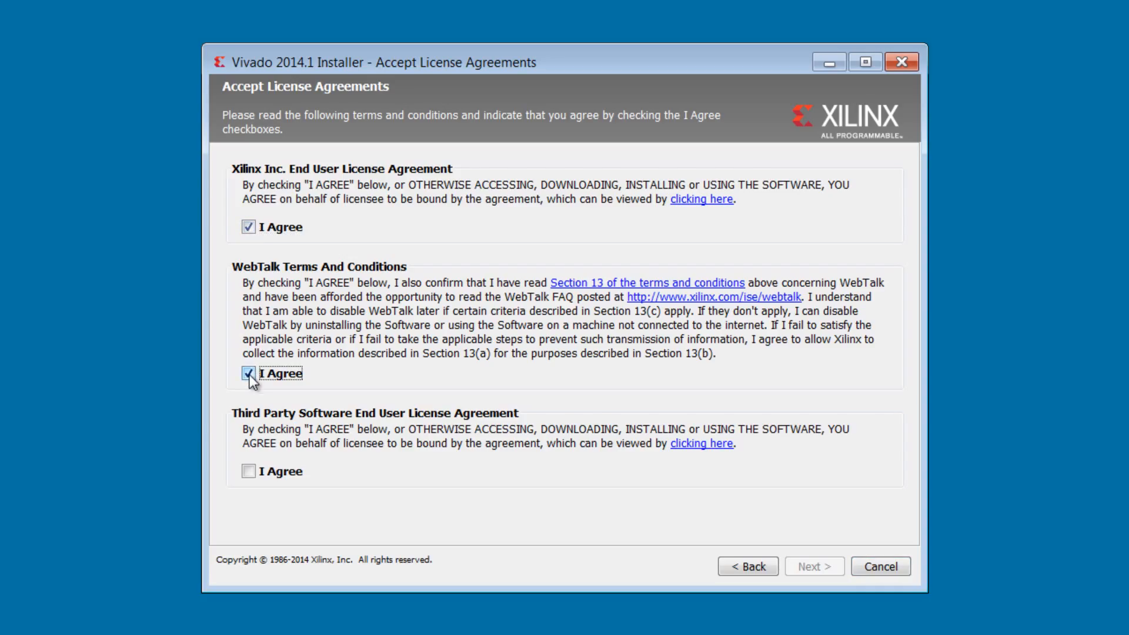
click(252, 471)
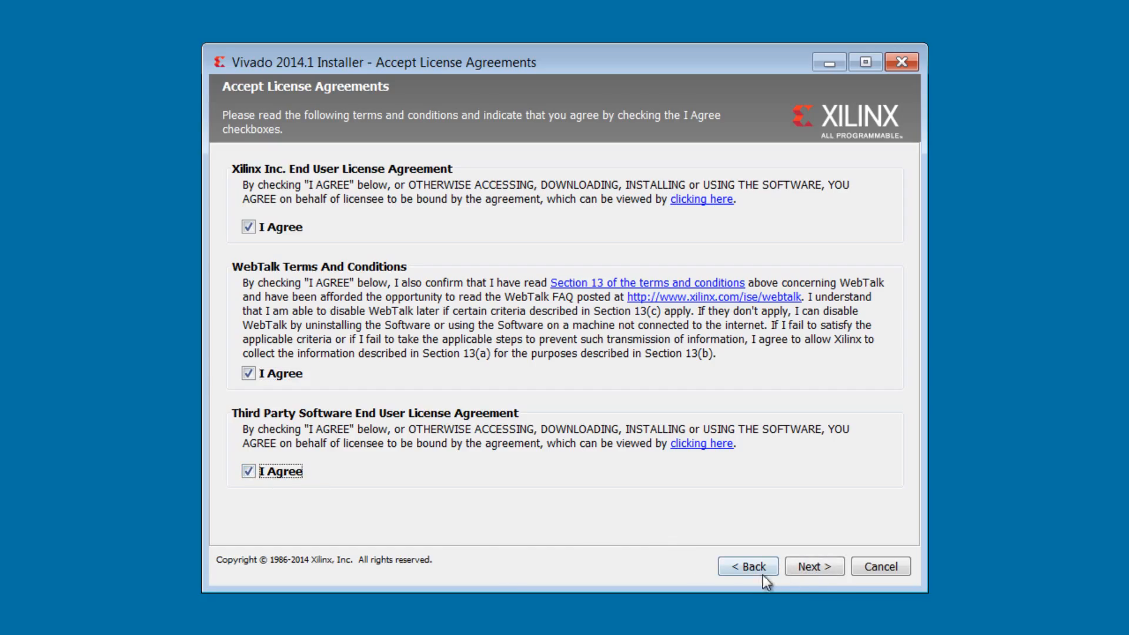
click(832, 570)
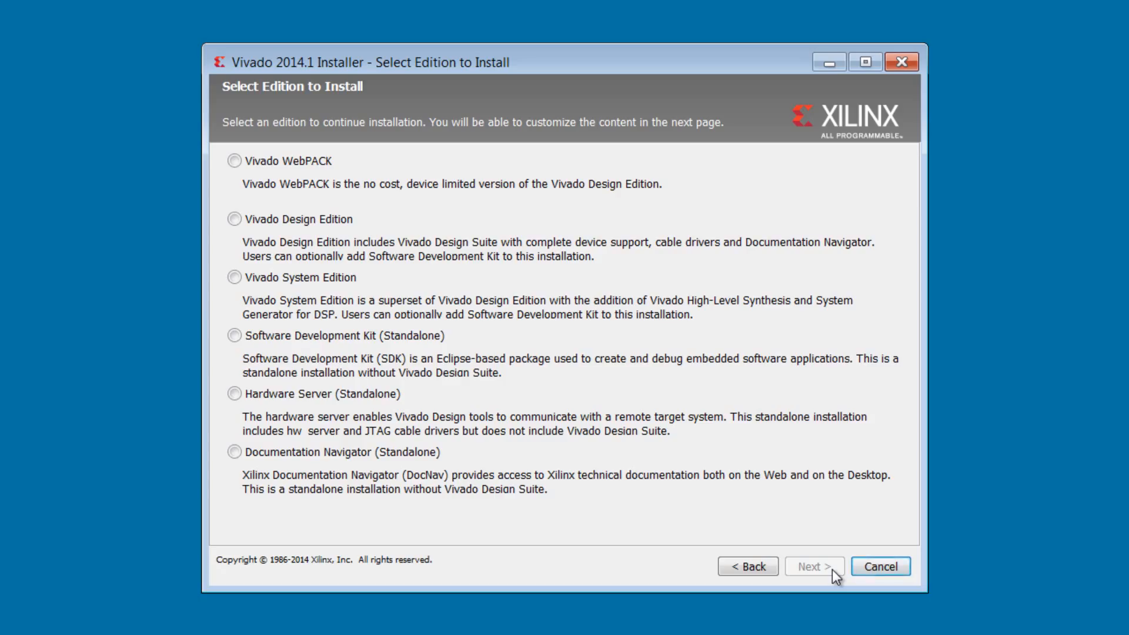
Choose the Vivado System Edition and add the Software Development Kit to the components to install
click(236, 278)
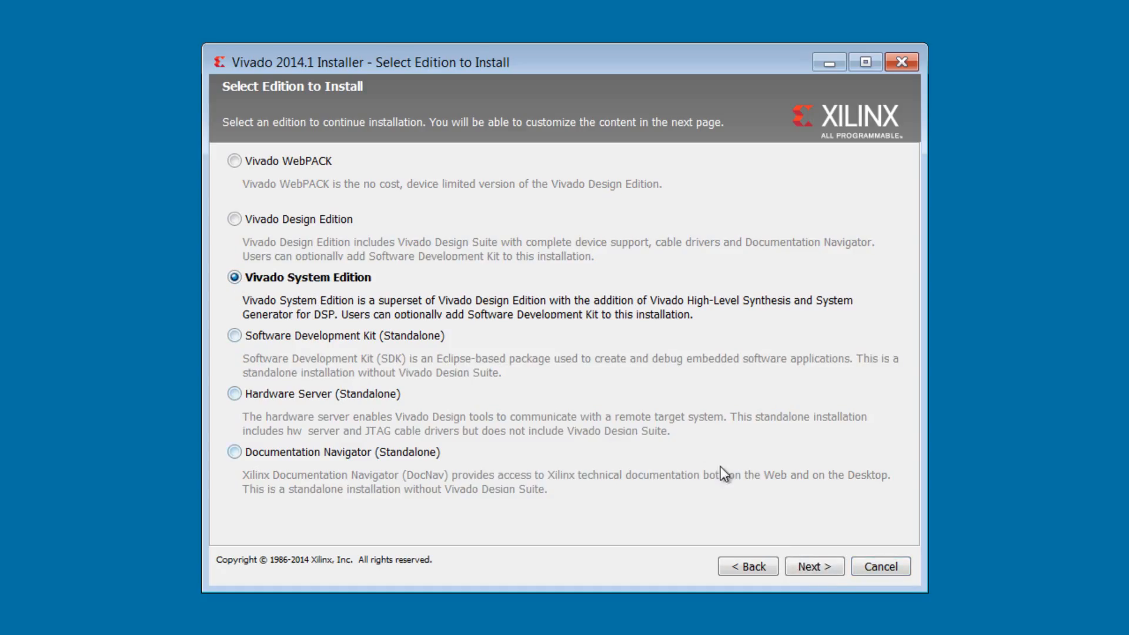
click(831, 573)
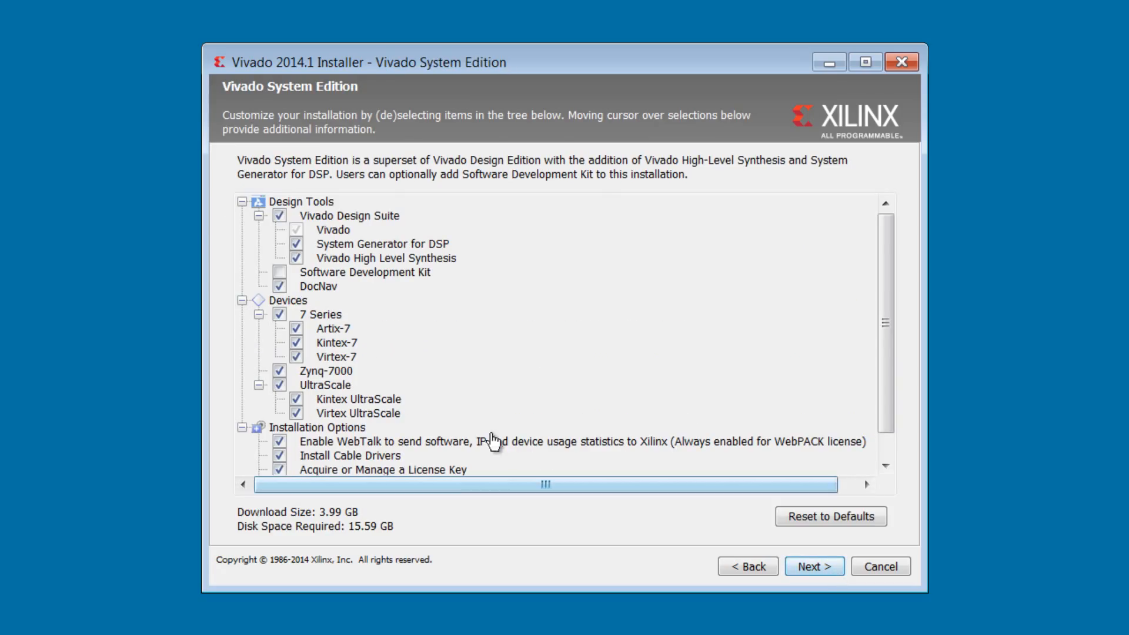
click(279, 272)
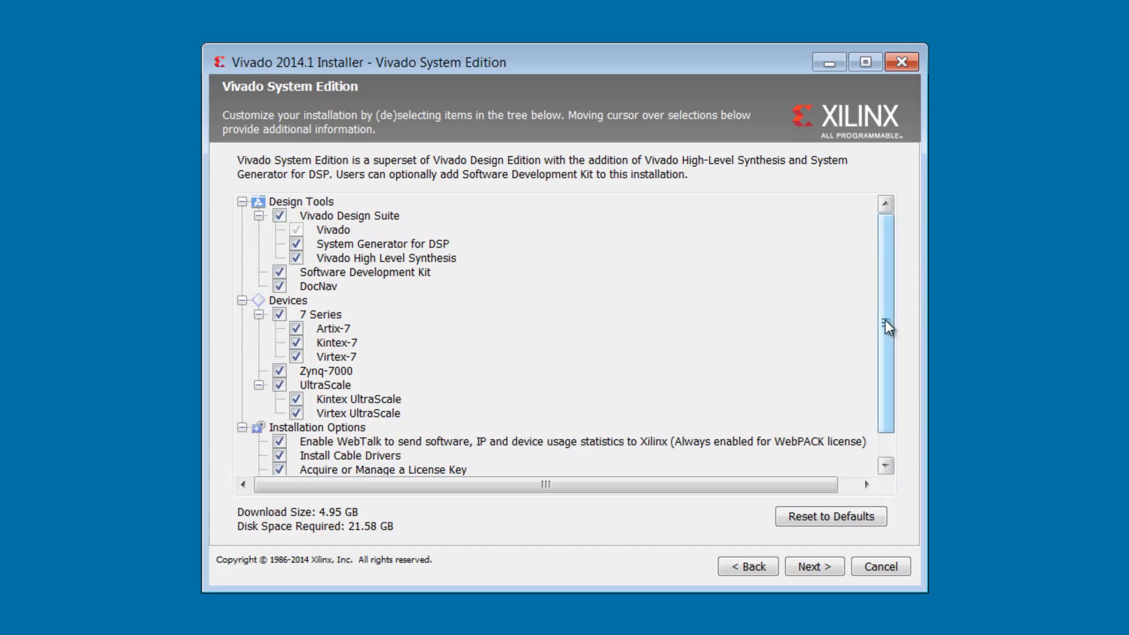
drag(885, 324, 886, 348)
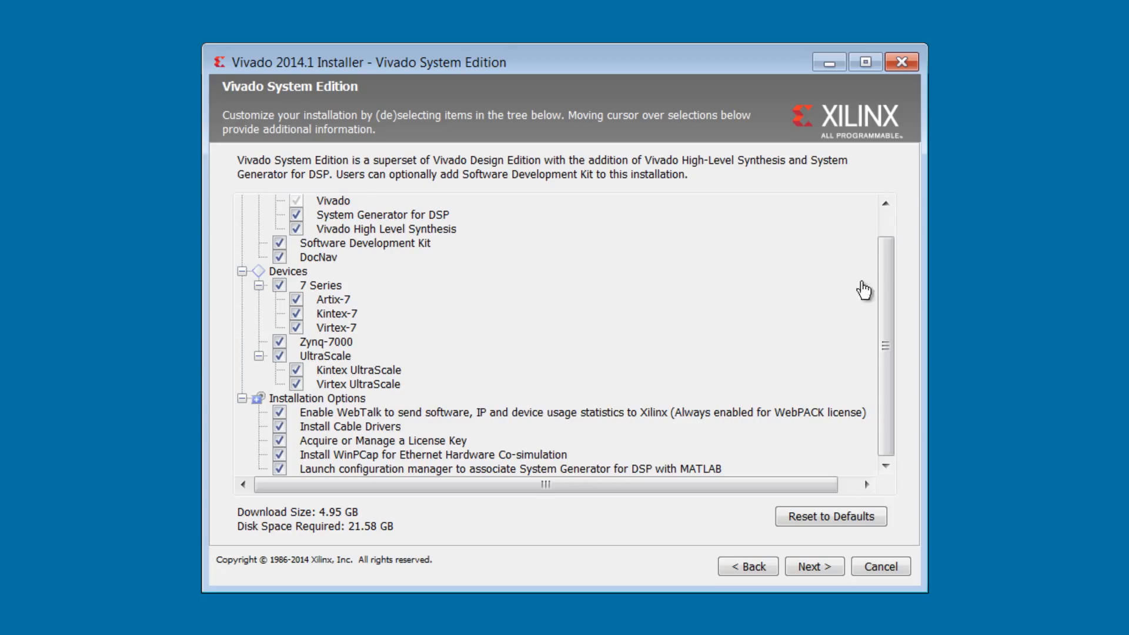
drag(887, 285, 887, 245)
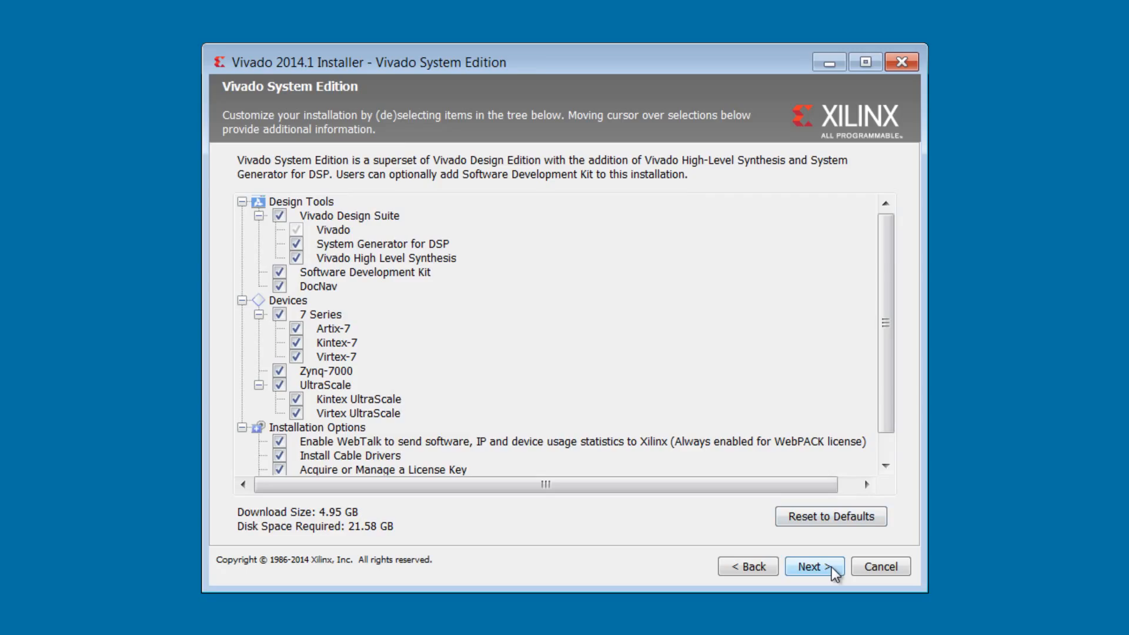
click(814, 566)
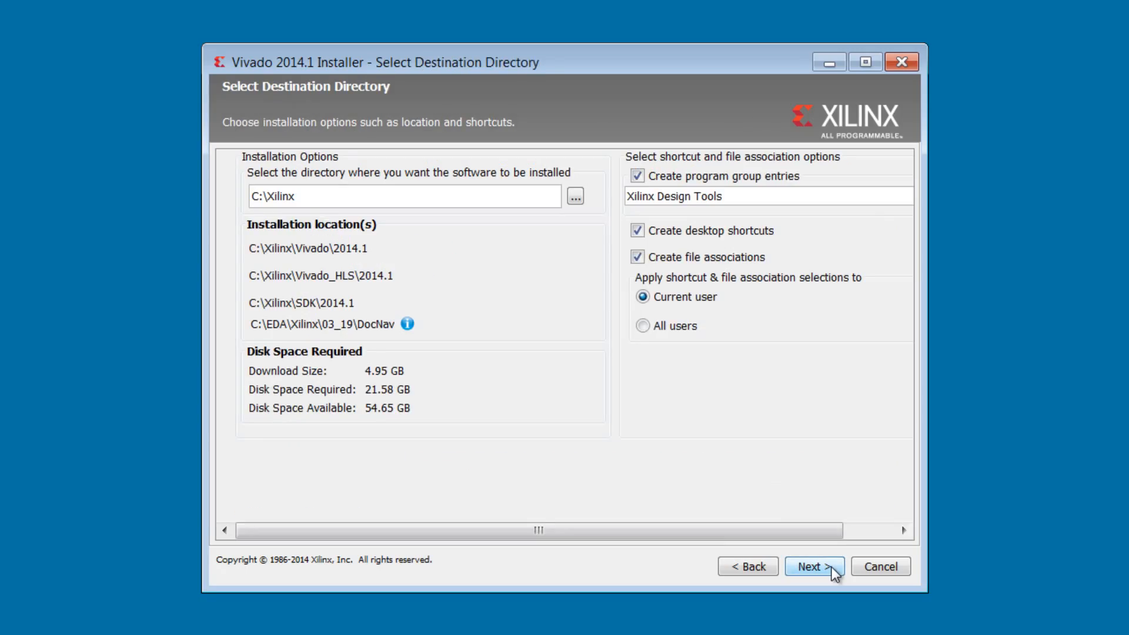
Keep C:\Xilinx as the destination directory with the default shortcut options and start the installation
click(831, 567)
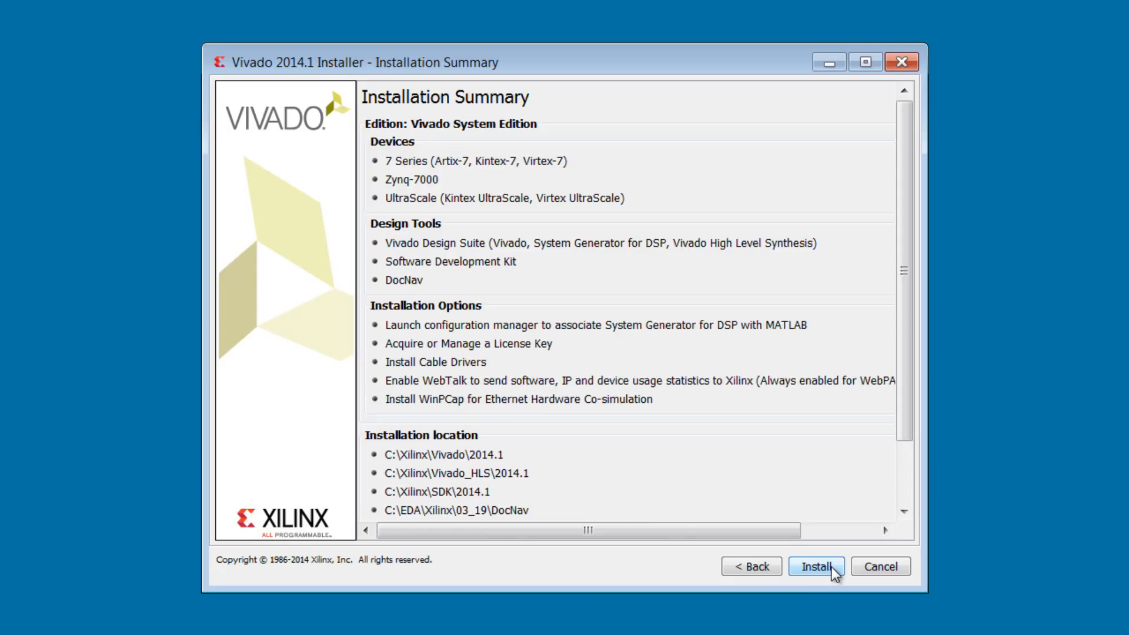
click(832, 567)
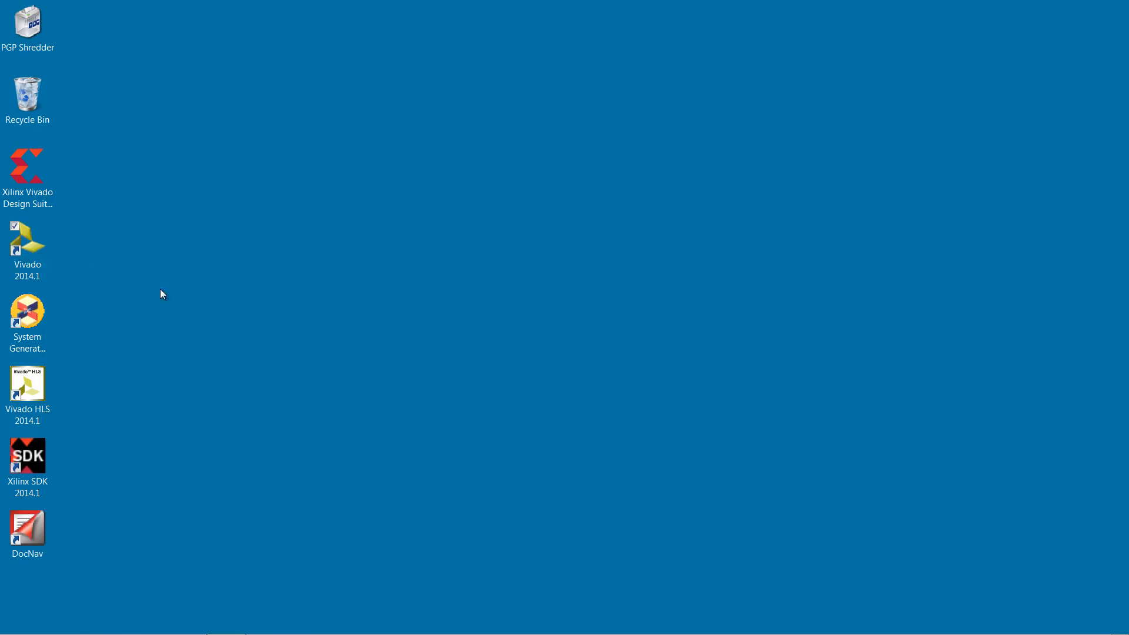
Launch Vivado 2014.1 and install the UltraFast Design Methodology app from the Xilinx Tcl Store
double_click(27, 247)
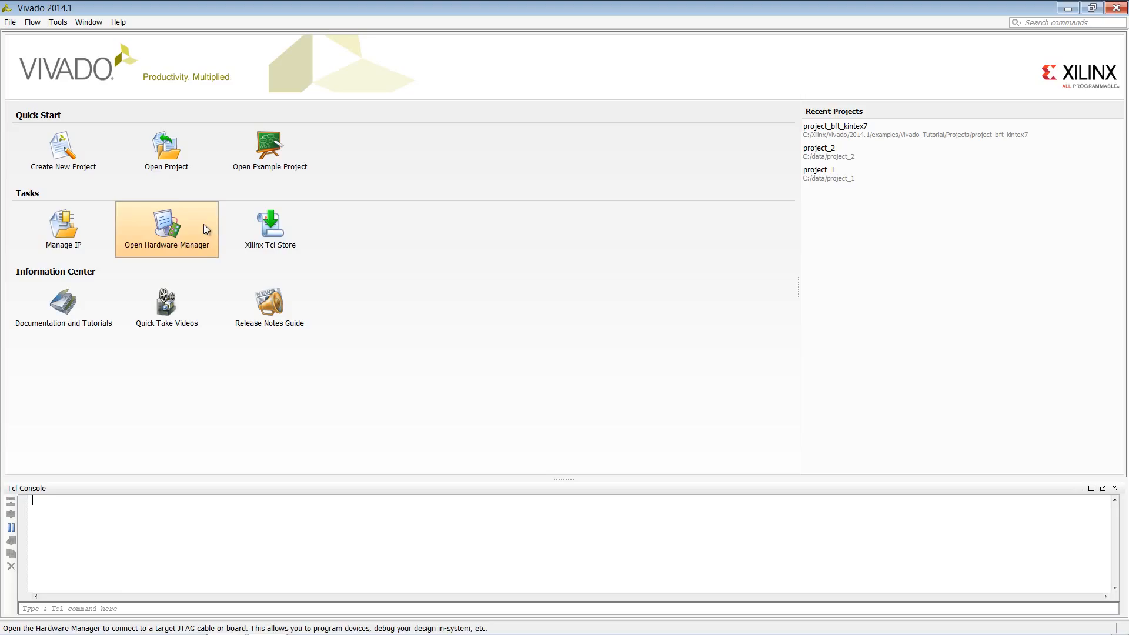
click(298, 224)
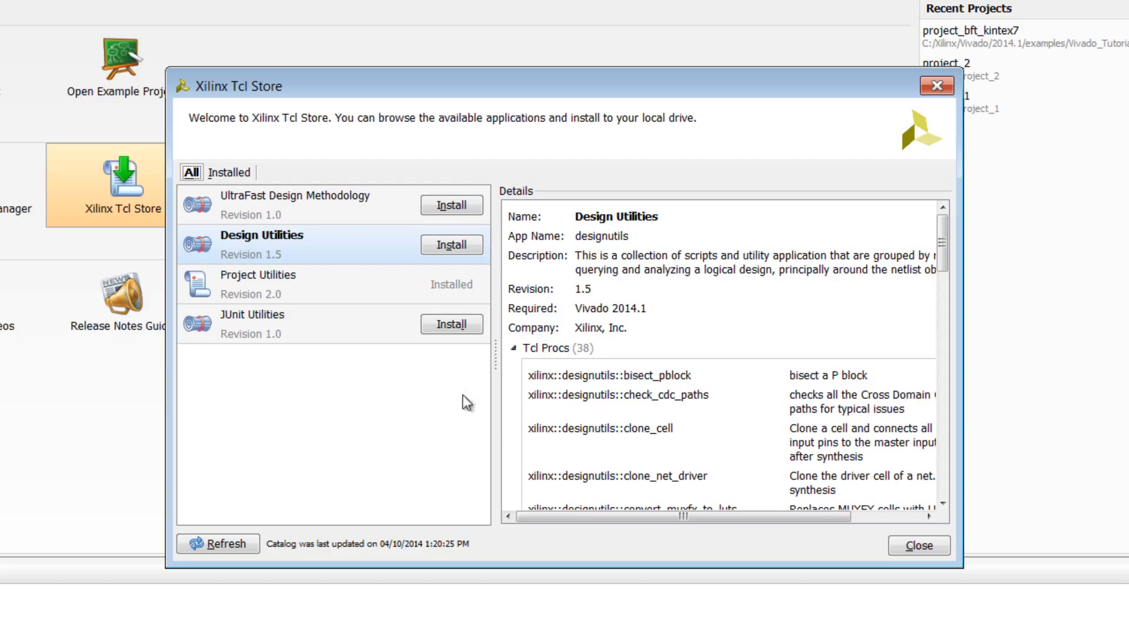
click(478, 202)
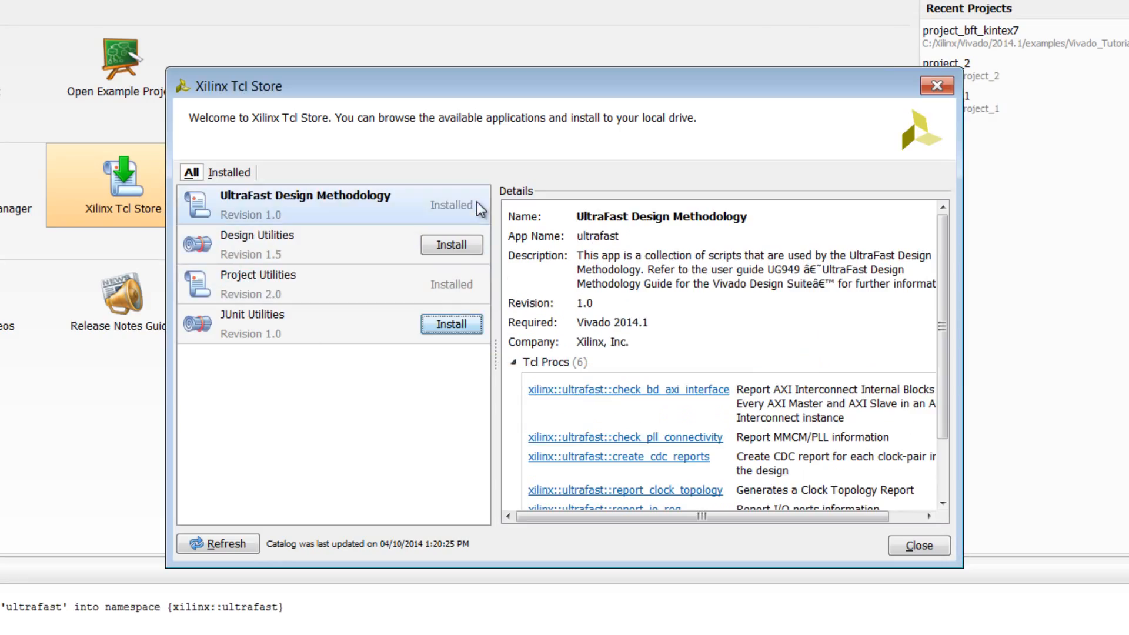
Read the command help for xilinx::ultrafast::create_cdc_reports, and close the help and the Tcl Store
right_click(696, 464)
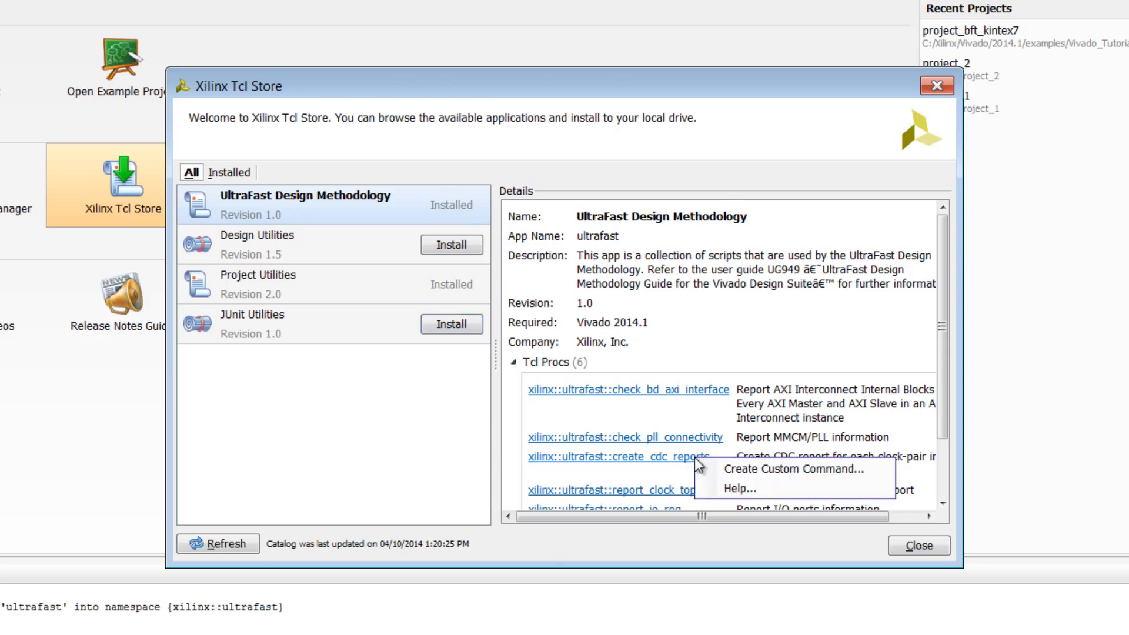
click(764, 490)
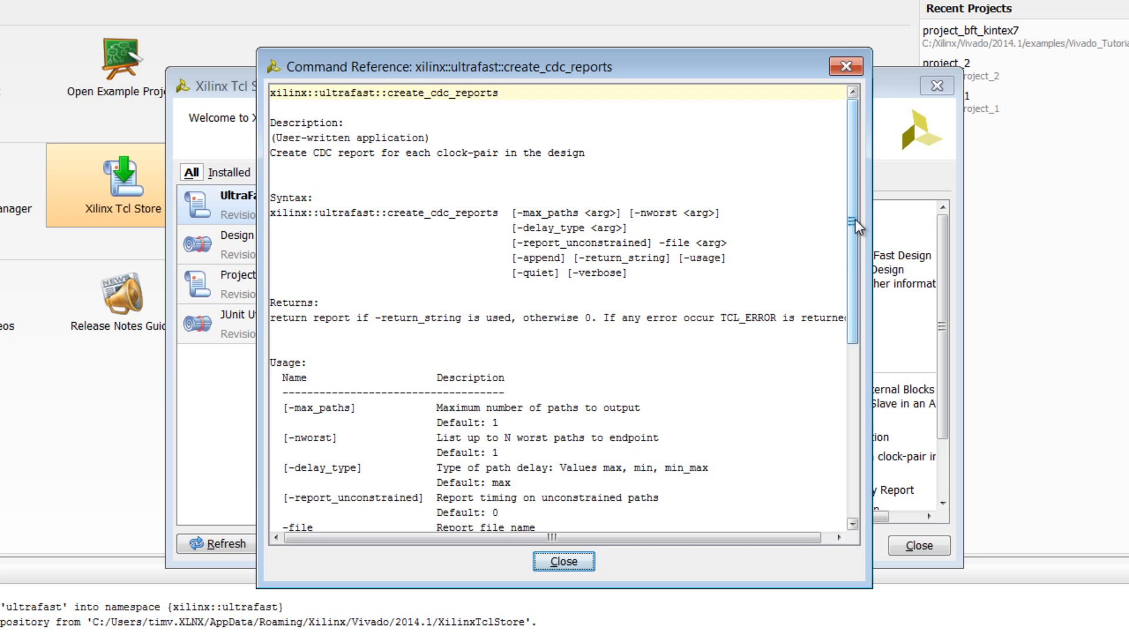
drag(855, 220, 849, 188)
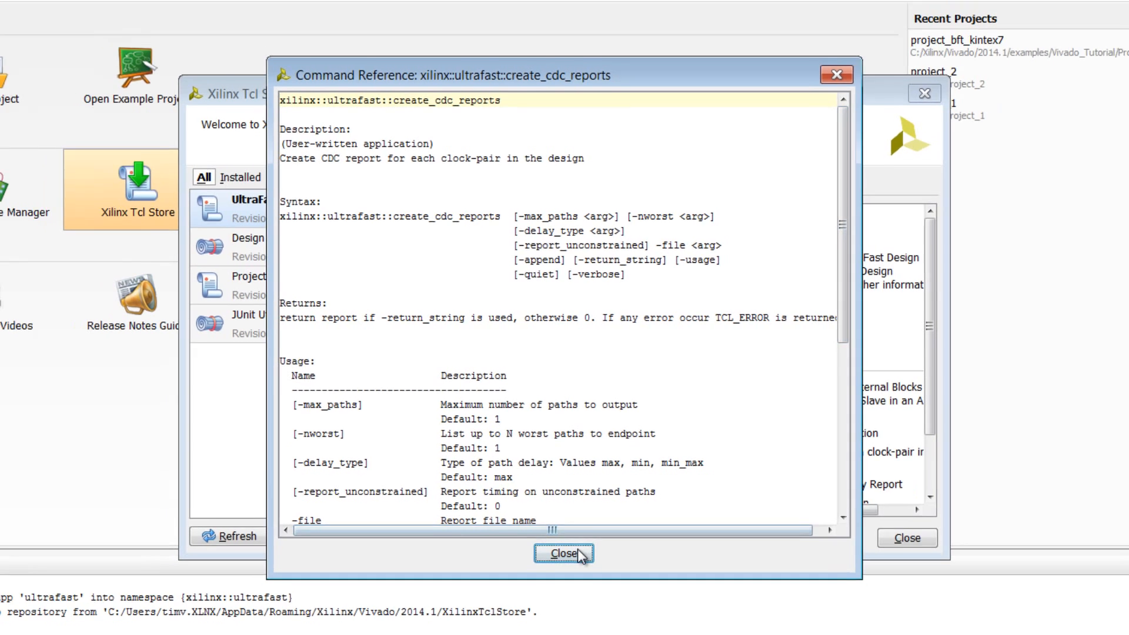
click(562, 564)
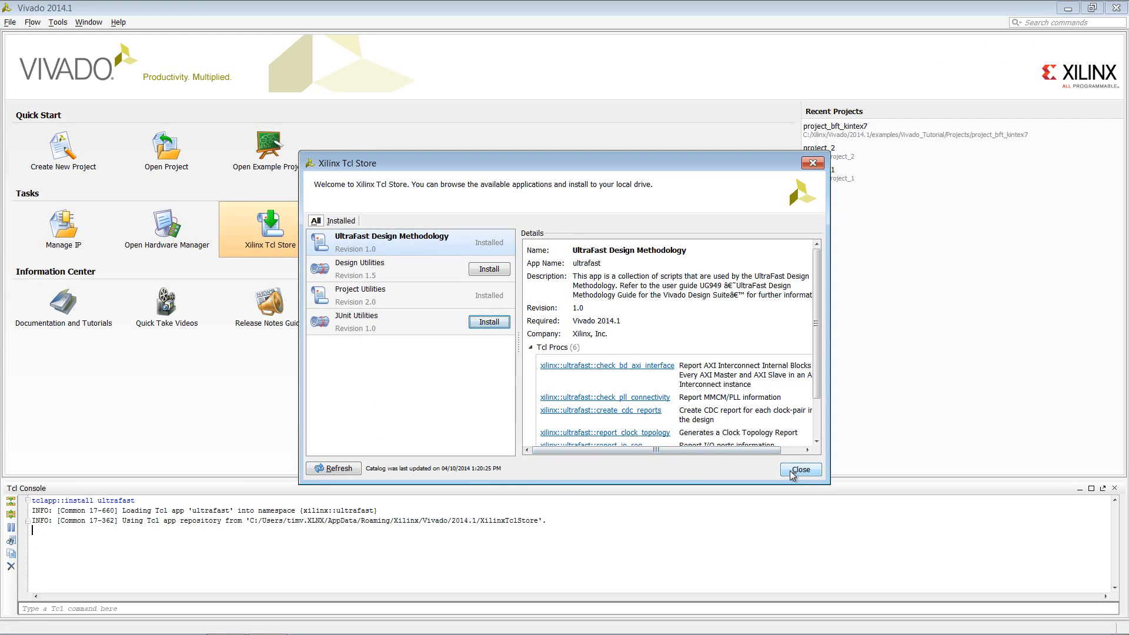
click(800, 469)
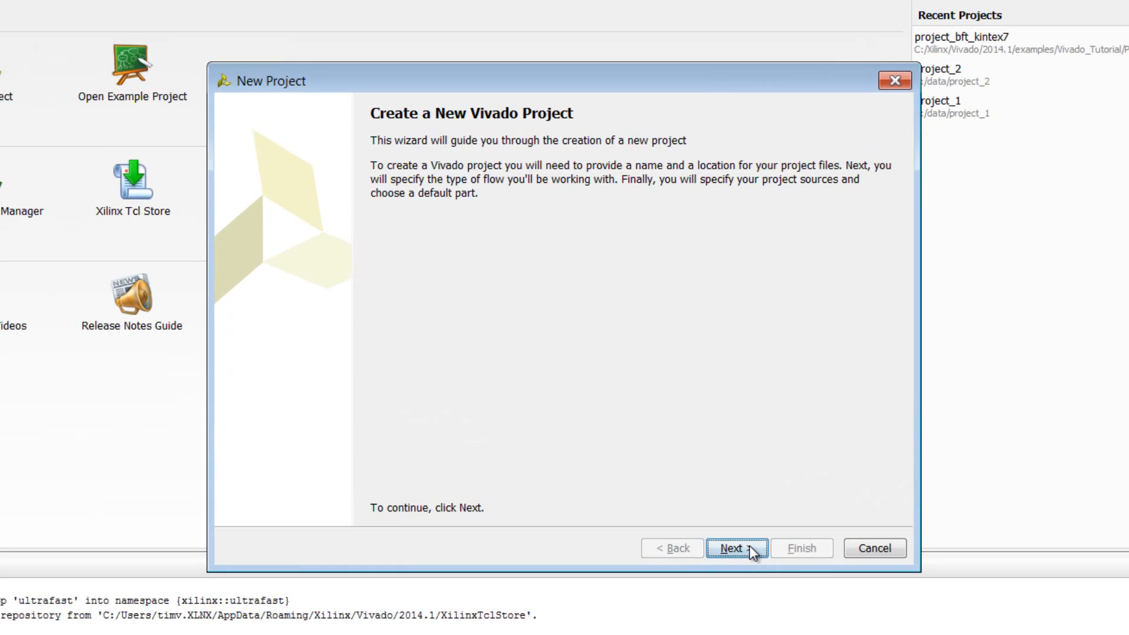
Start a new project named project_3 in C:/data with its own subdirectory, keeping the defaults up to the default part selection
click(690, 474)
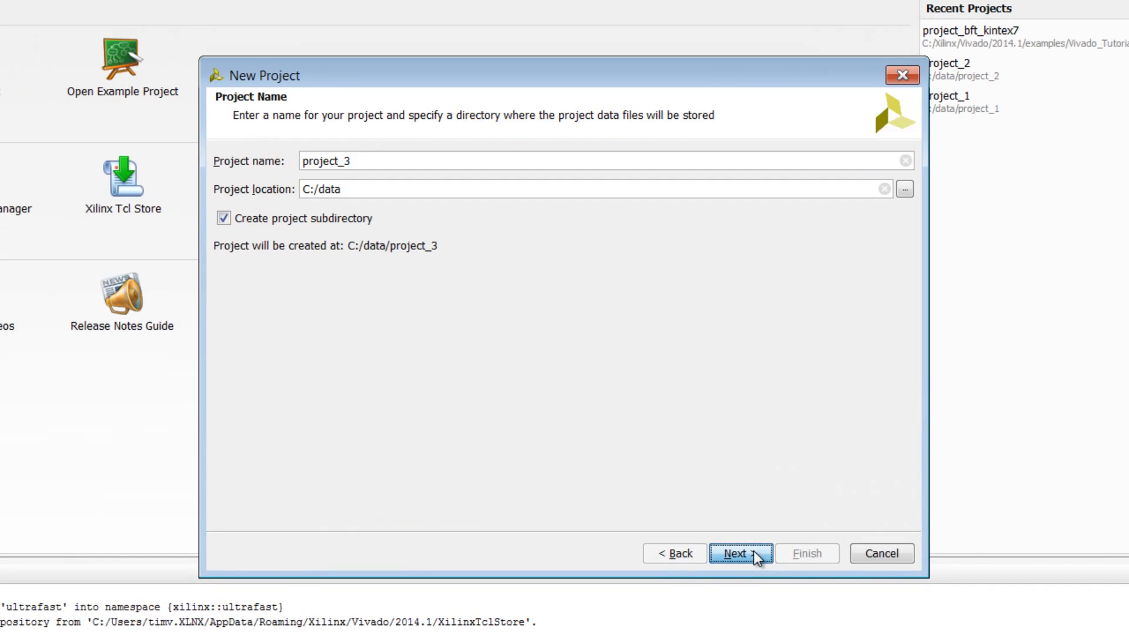
click(754, 551)
click(754, 552)
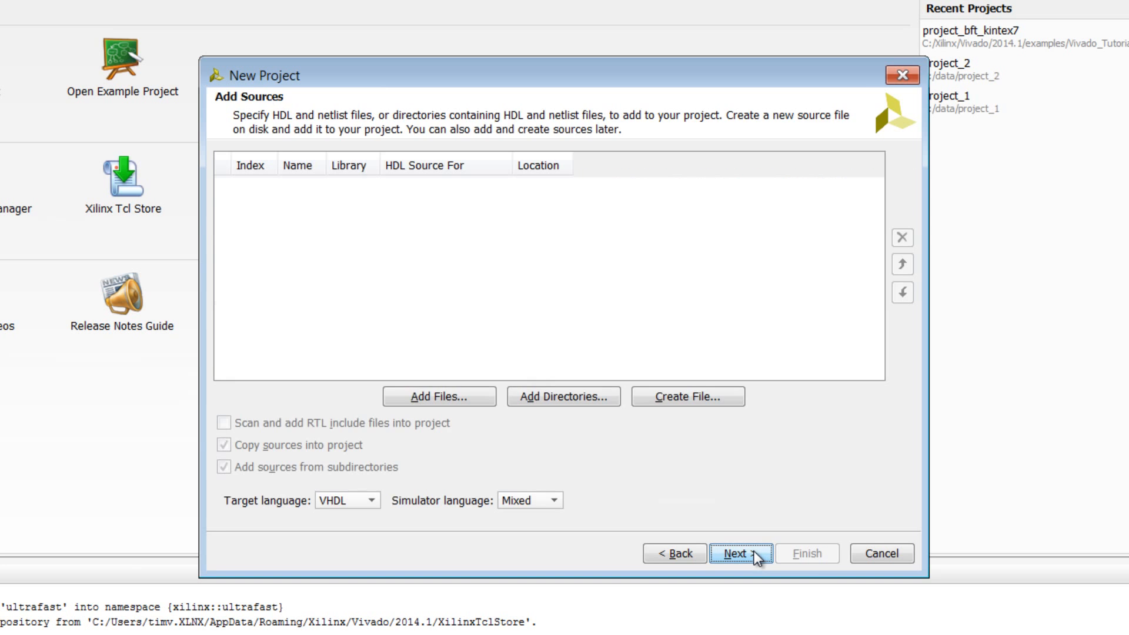
click(754, 552)
click(754, 551)
click(755, 552)
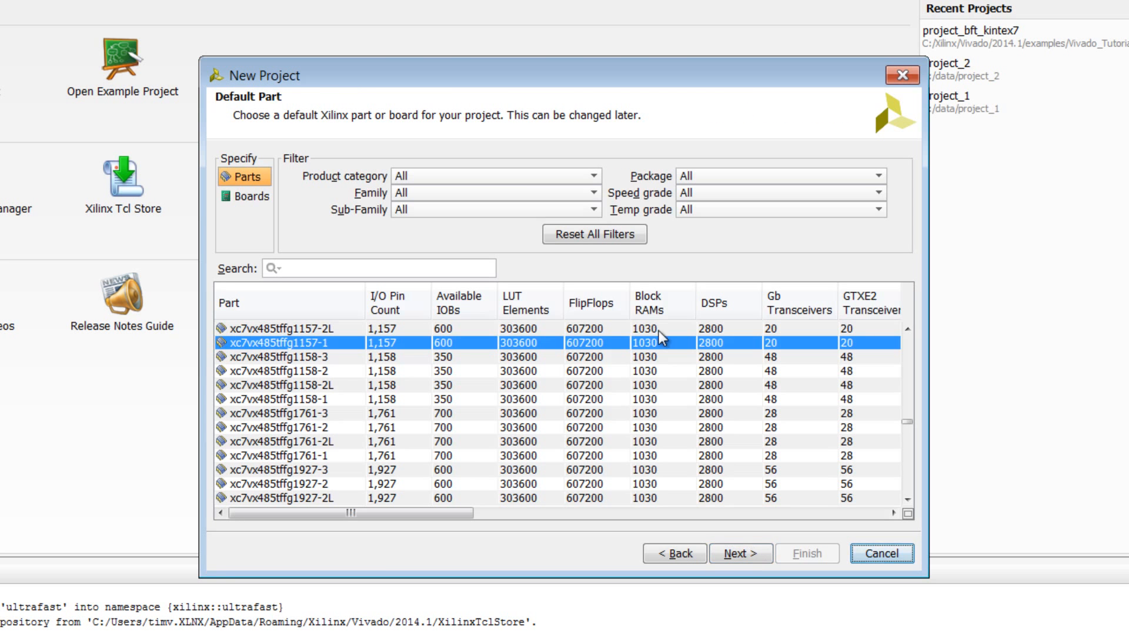
Filter the list of available parts to the Kintex UltraScale family
click(593, 193)
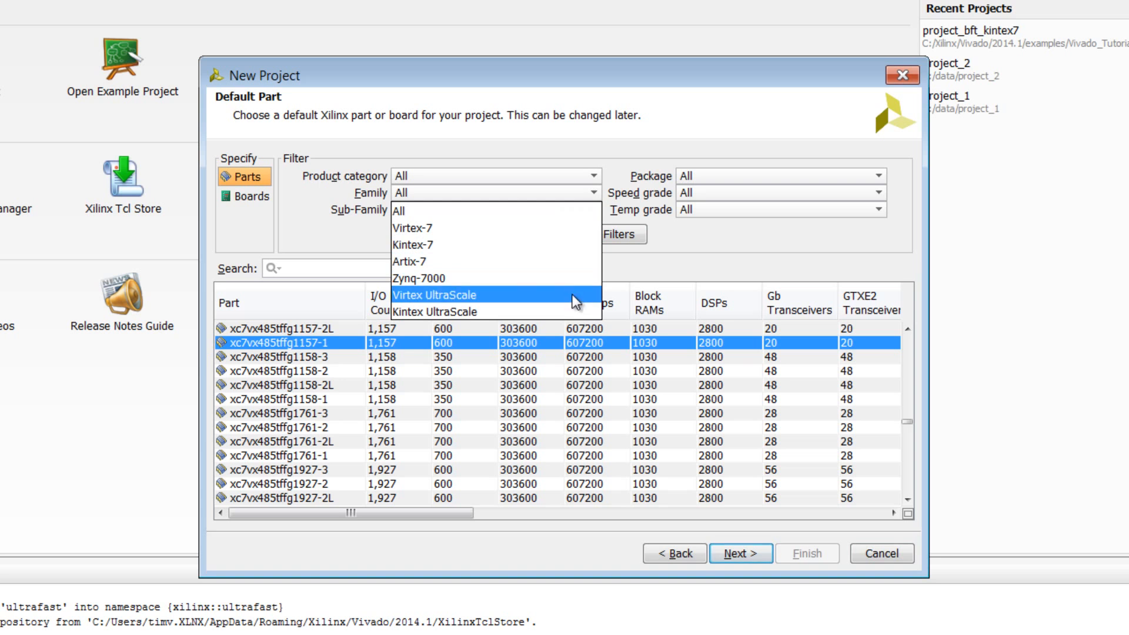
click(567, 313)
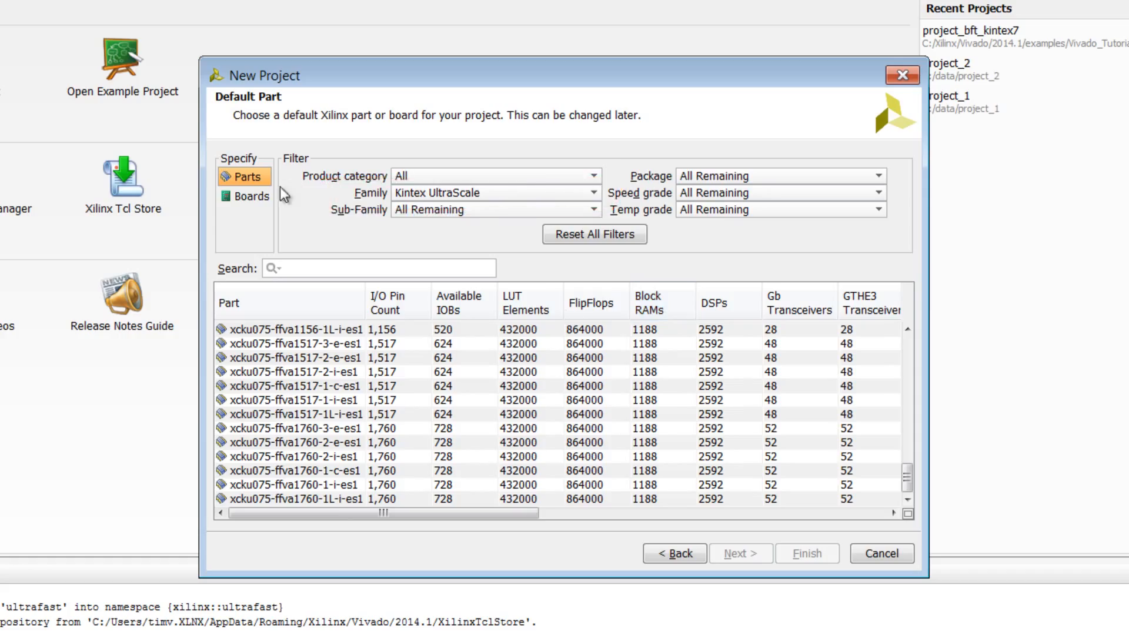
Select the ZYNQ-7 ZC702 Evaluation Board as the project's default board and finish creating the project
click(250, 197)
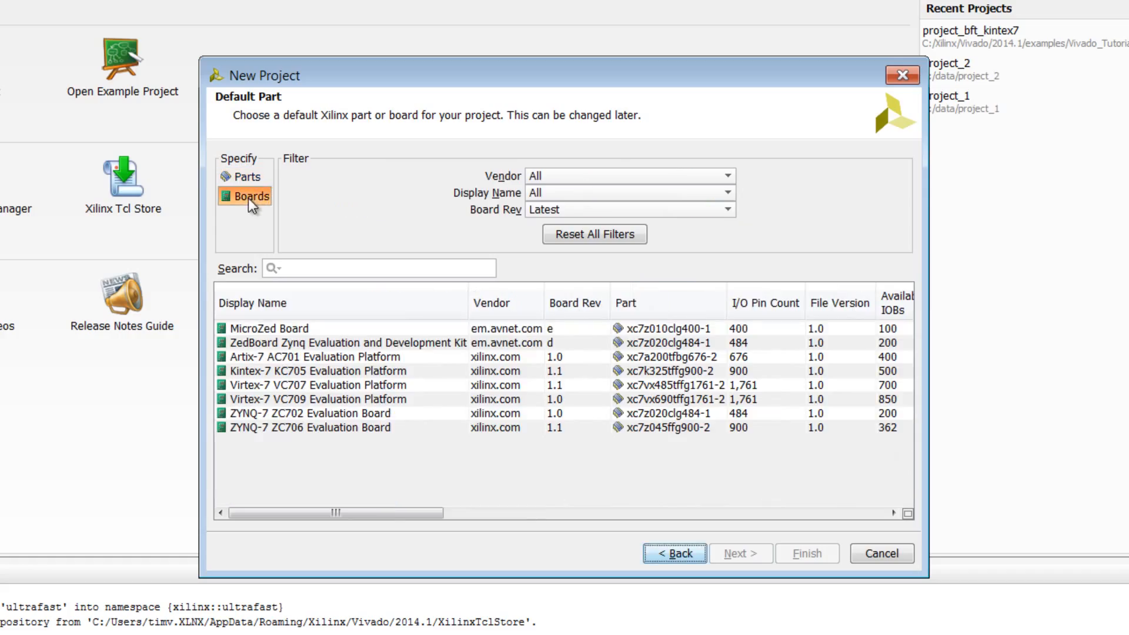
click(378, 411)
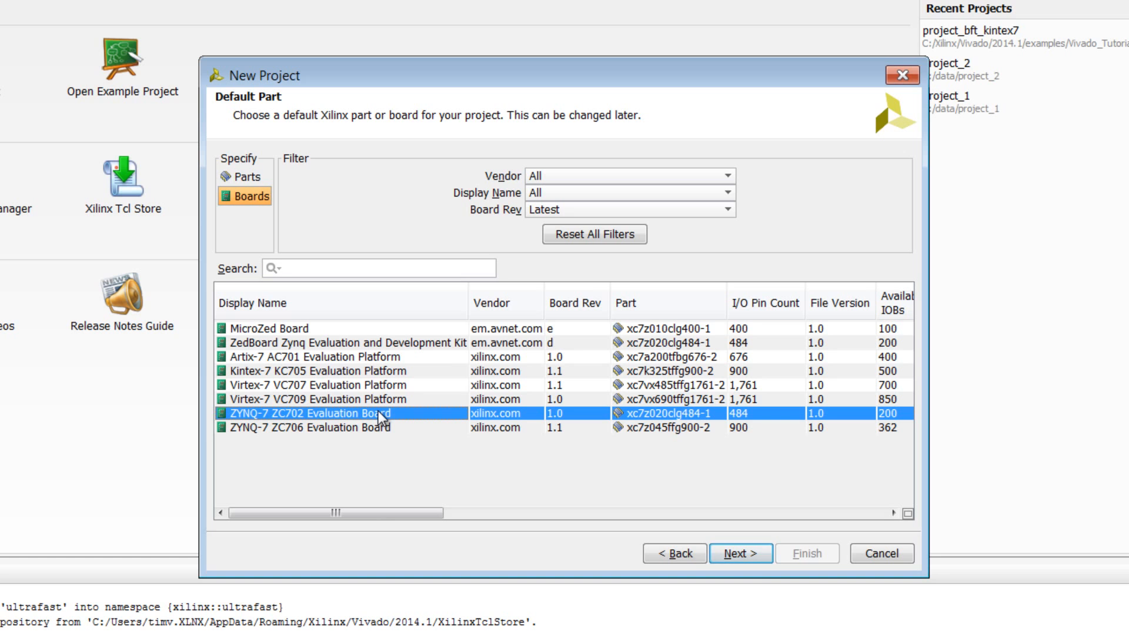
click(756, 553)
click(820, 556)
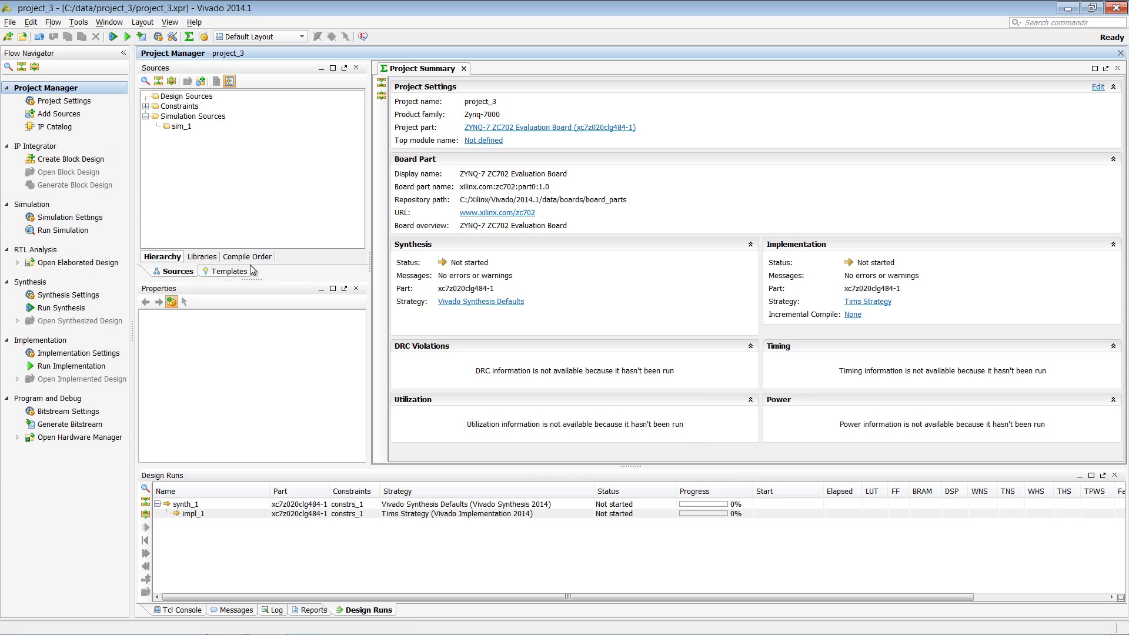
Create a block design named design_1 with its directory kept local to the project
click(94, 159)
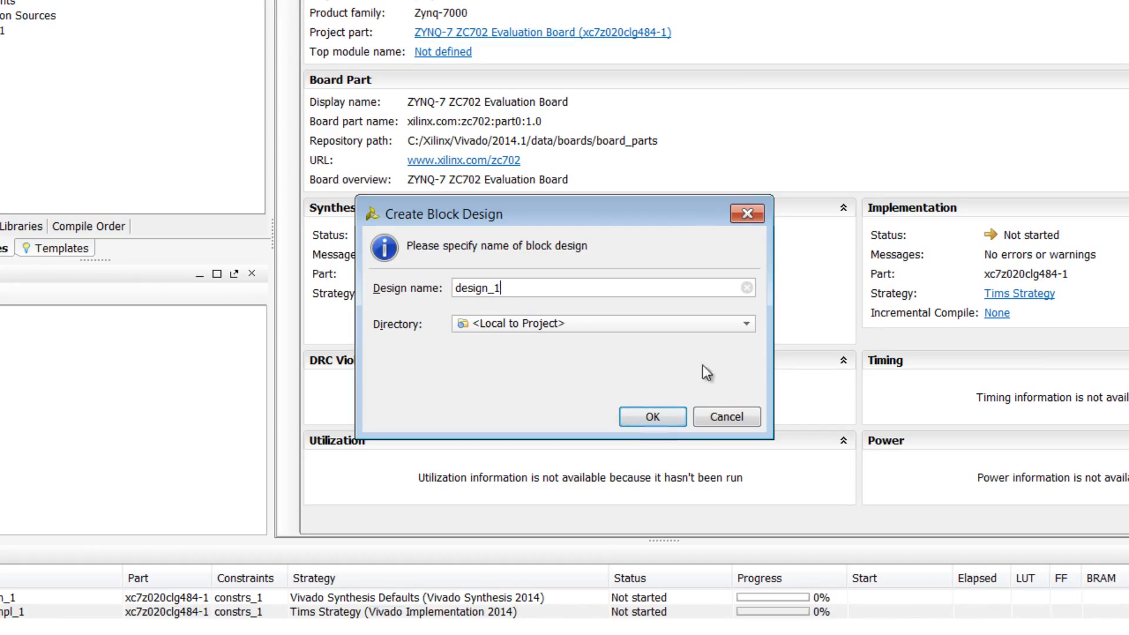
click(750, 326)
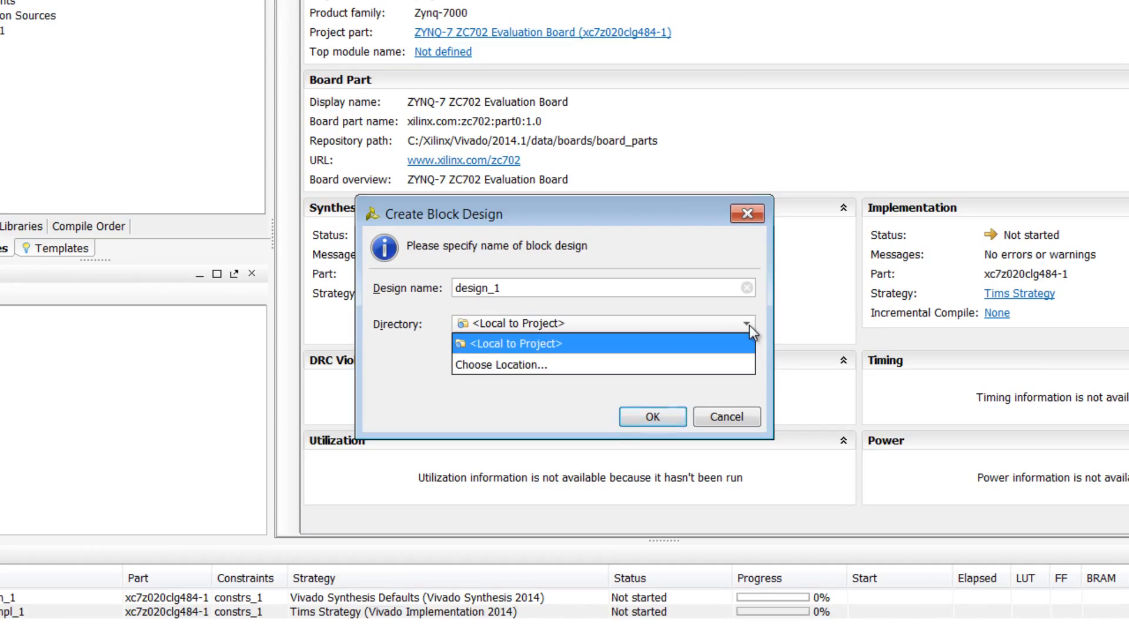
click(749, 326)
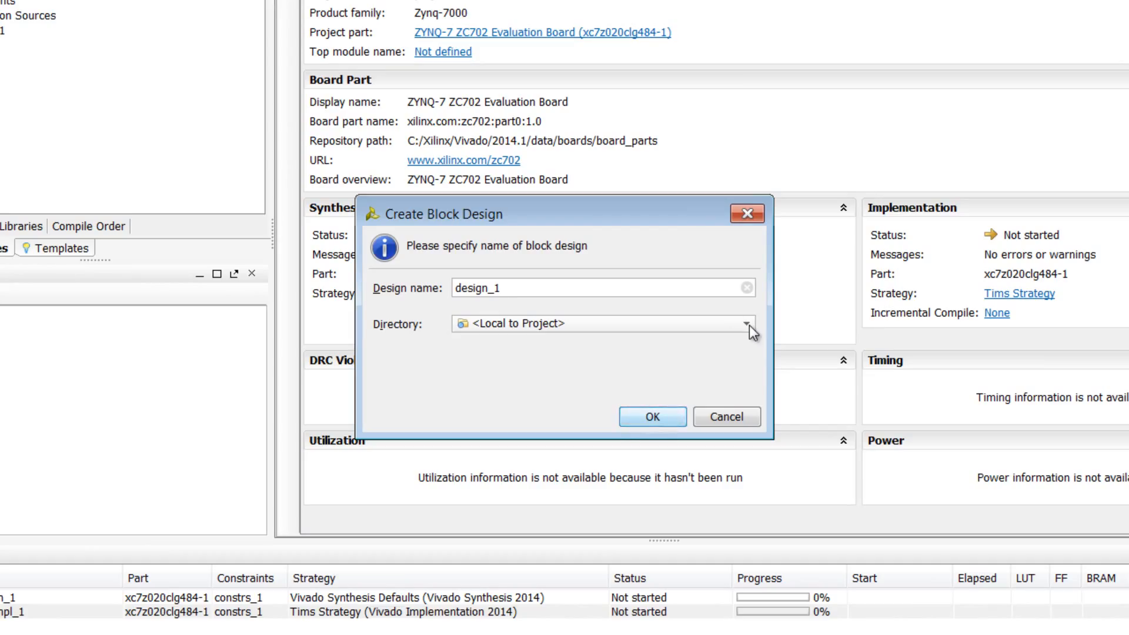
click(670, 420)
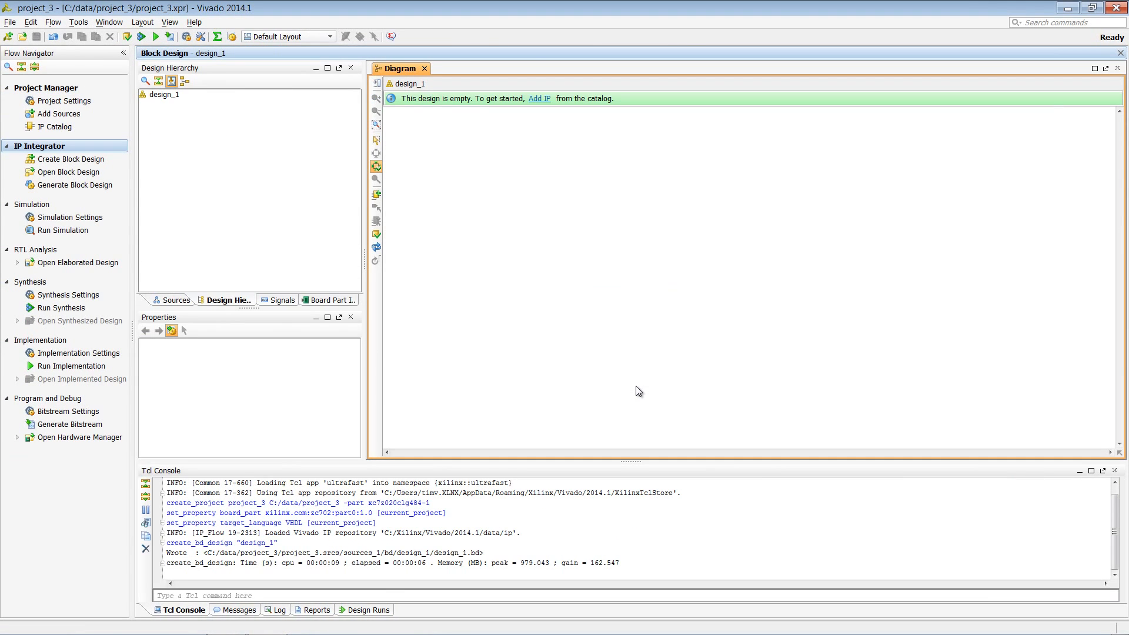
Widen the design hierarchy pane, view the block design's signals and board part interfaces, and show the properties of leds_4bits
drag(366, 263, 438, 258)
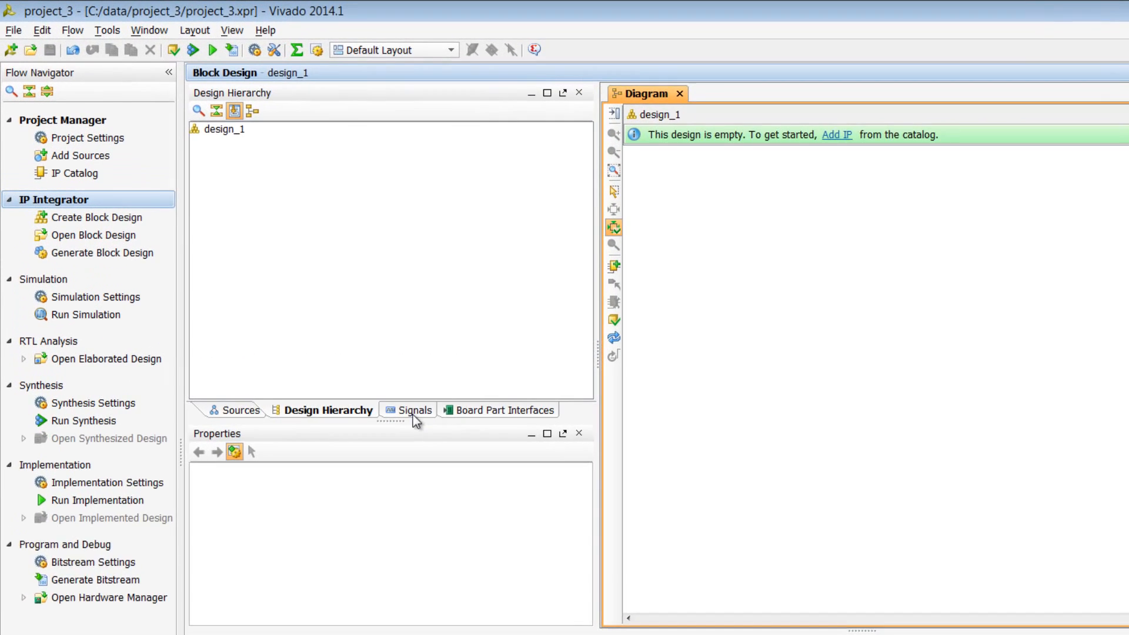
click(340, 341)
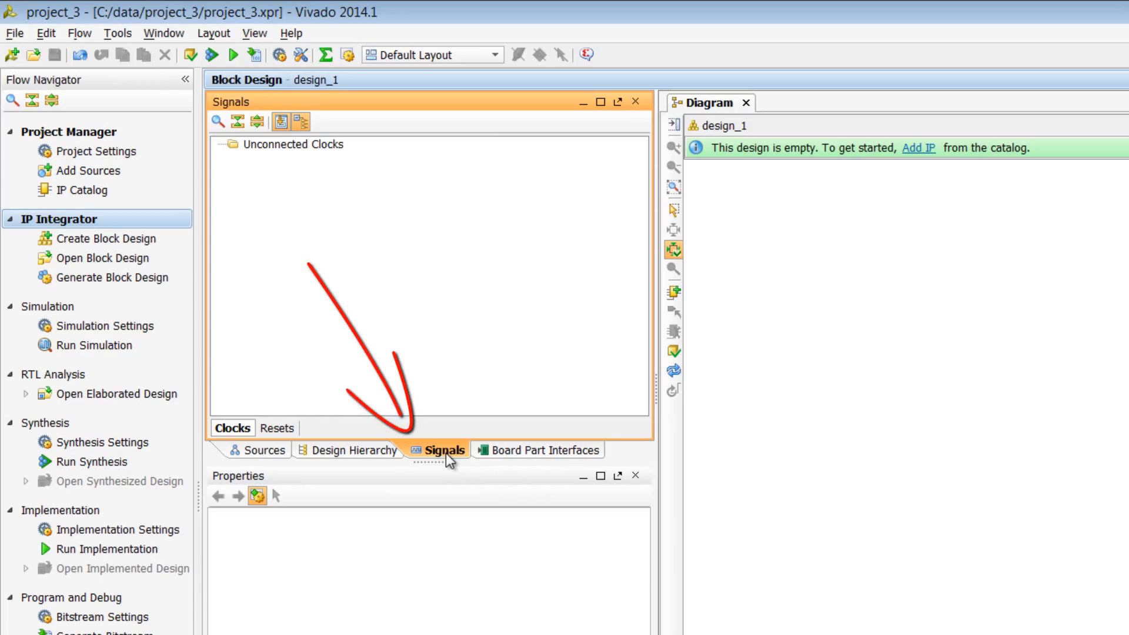
click(558, 453)
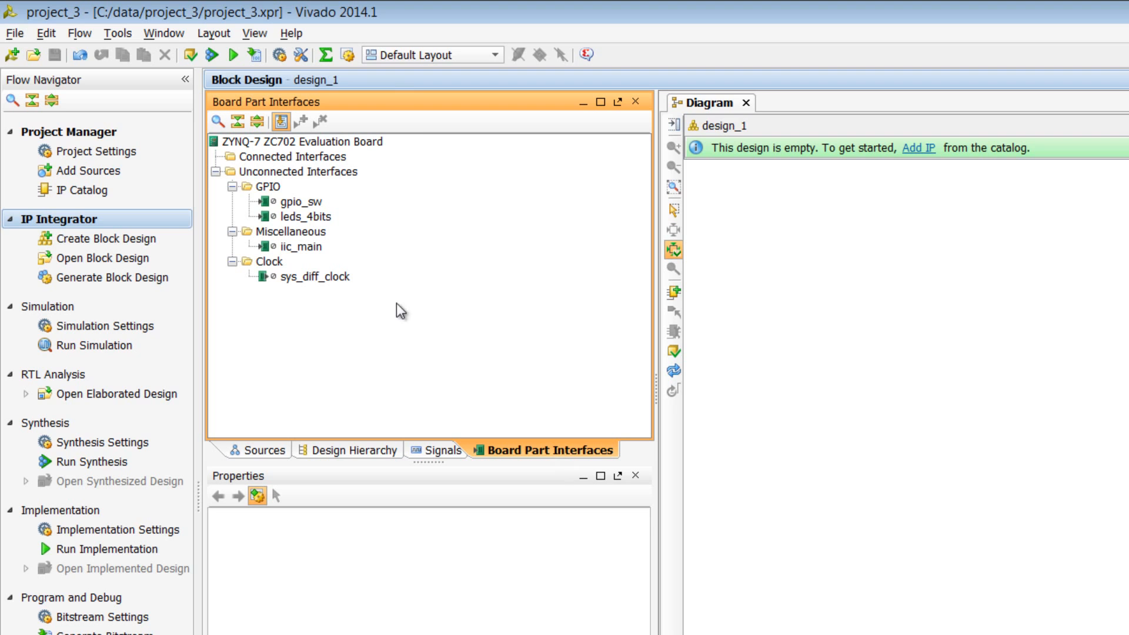
click(325, 217)
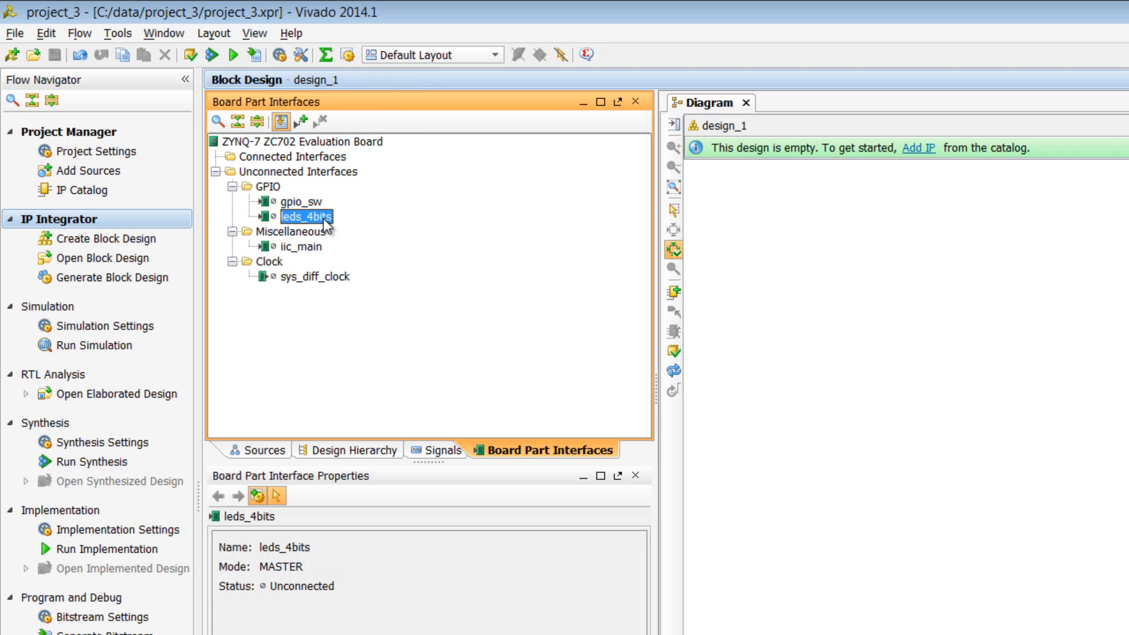
Add the leds_4bits and iic_main board part interfaces to the block design using their preferred connections
right_click(327, 226)
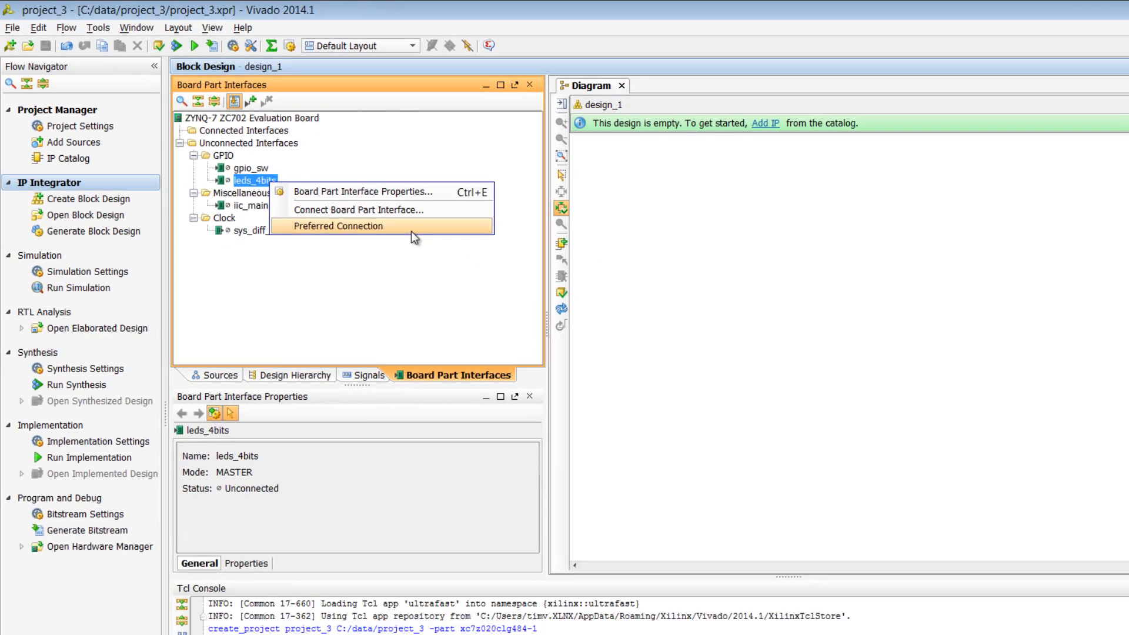
click(411, 231)
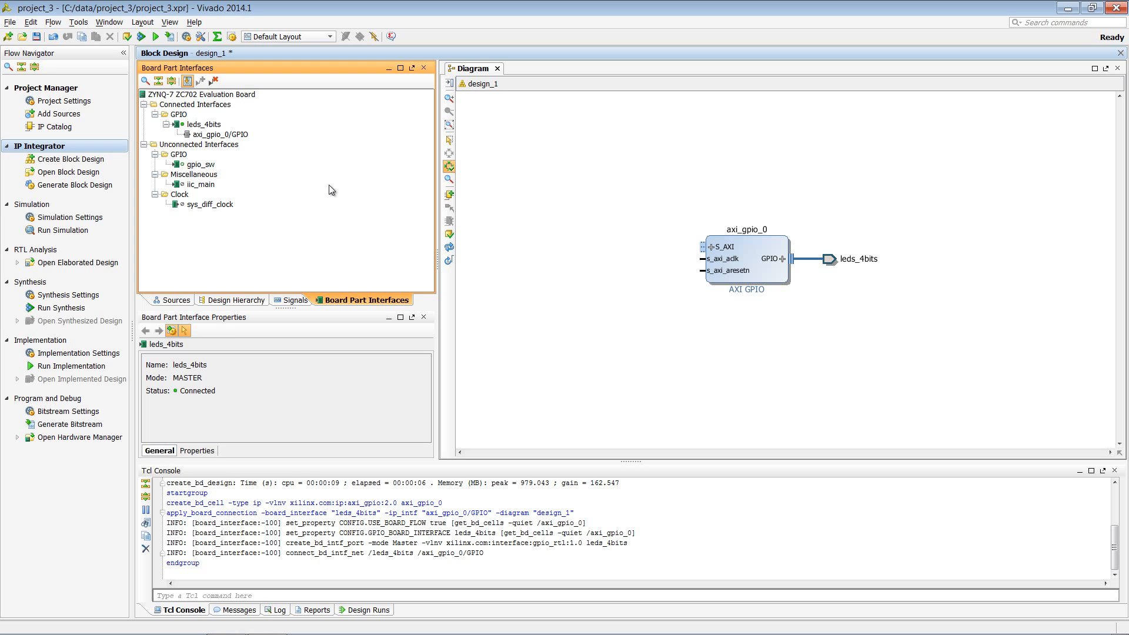
click(206, 185)
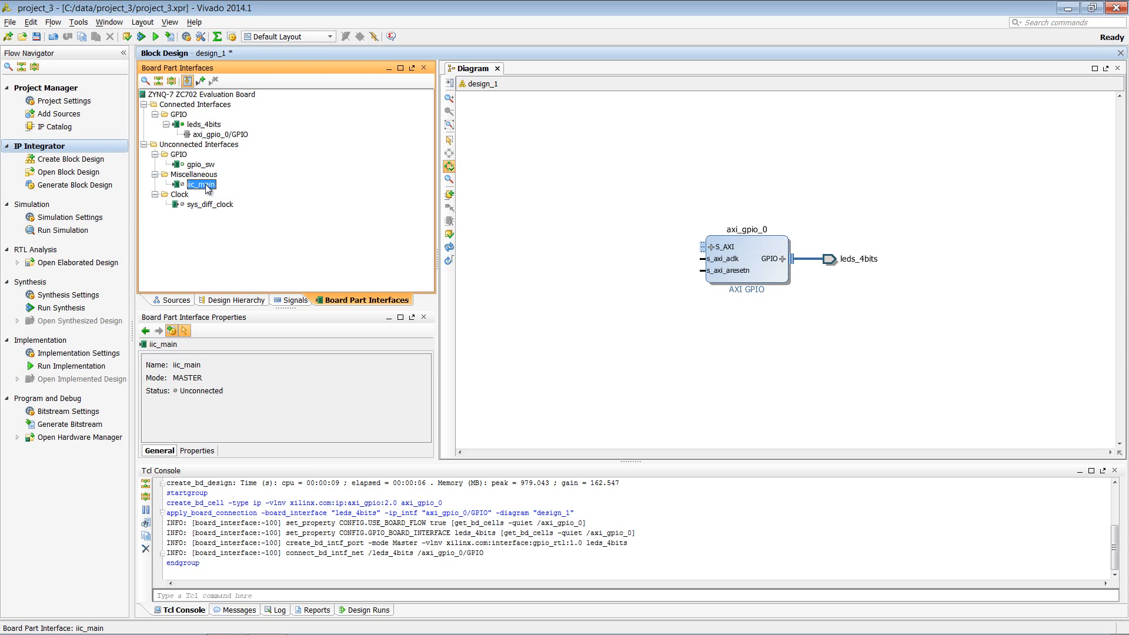
right_click(206, 187)
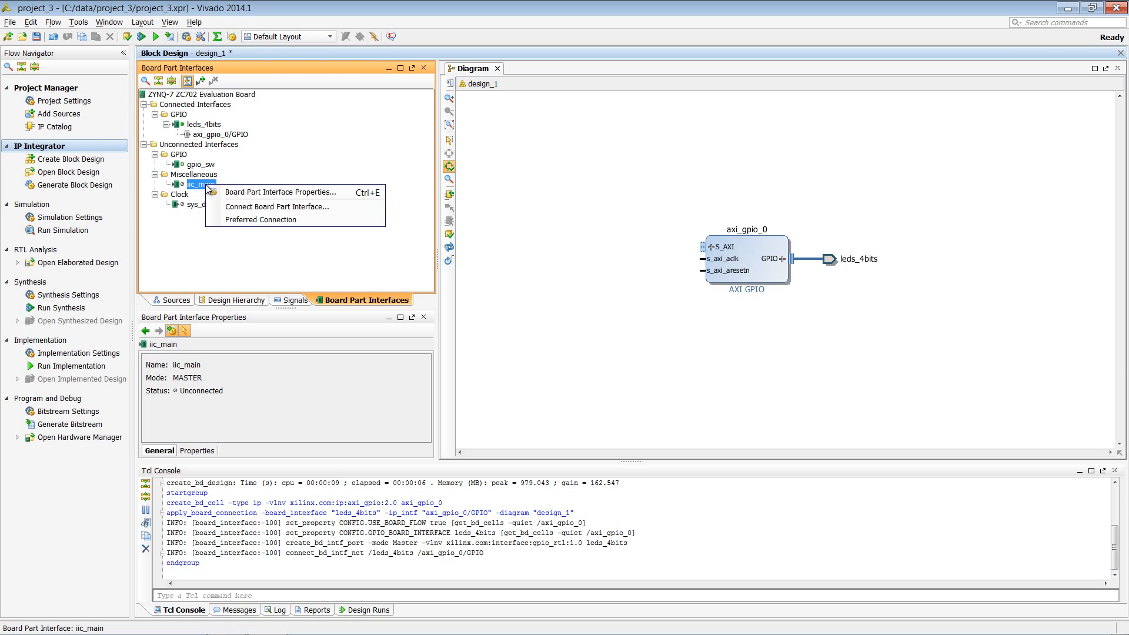
click(282, 228)
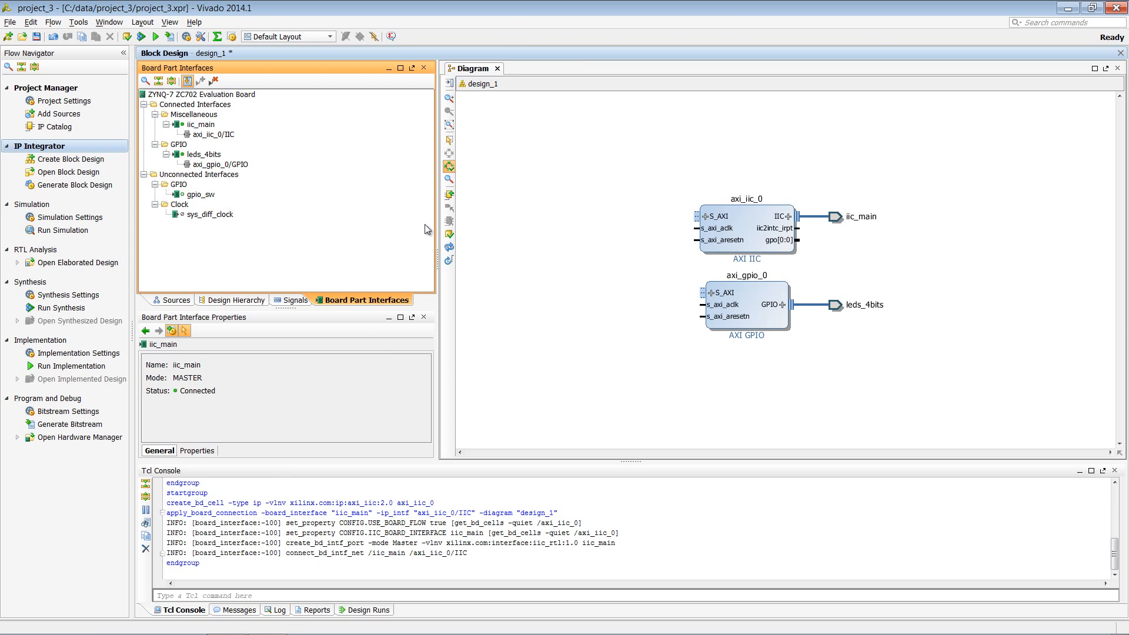
Make the s_axi_aresetn pin of the axi_iic_0 block external
click(701, 237)
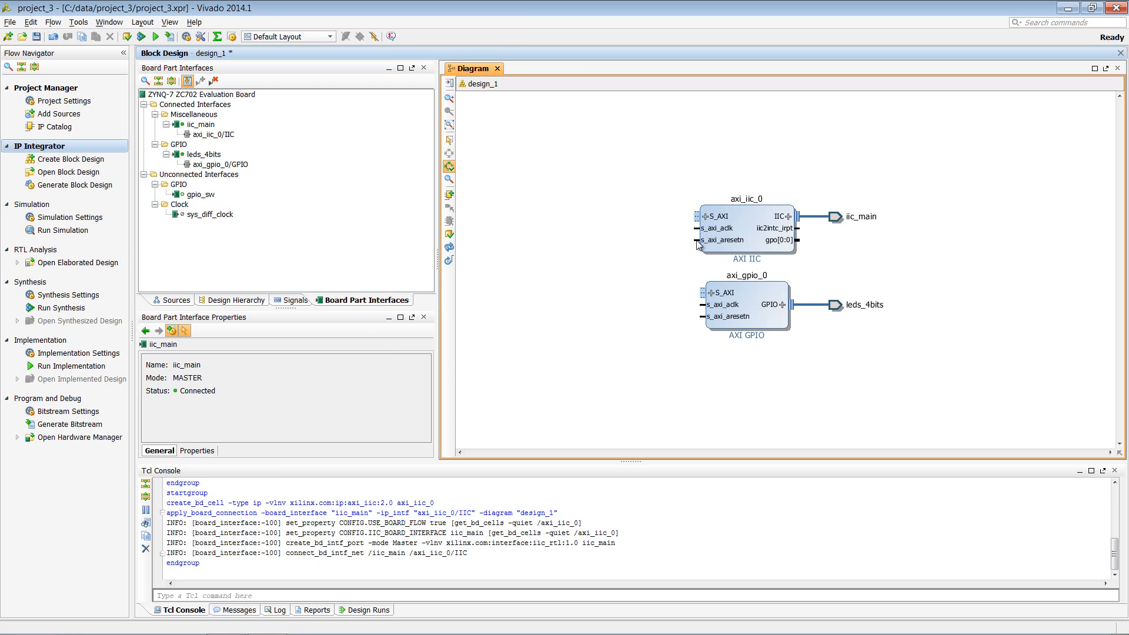
right_click(700, 238)
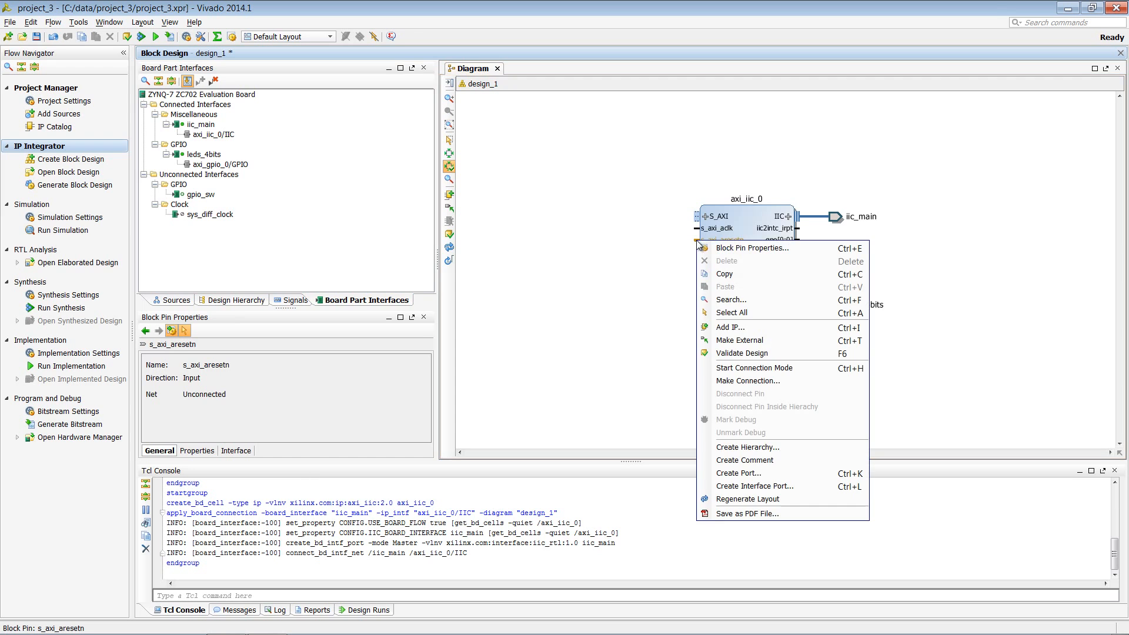
click(742, 341)
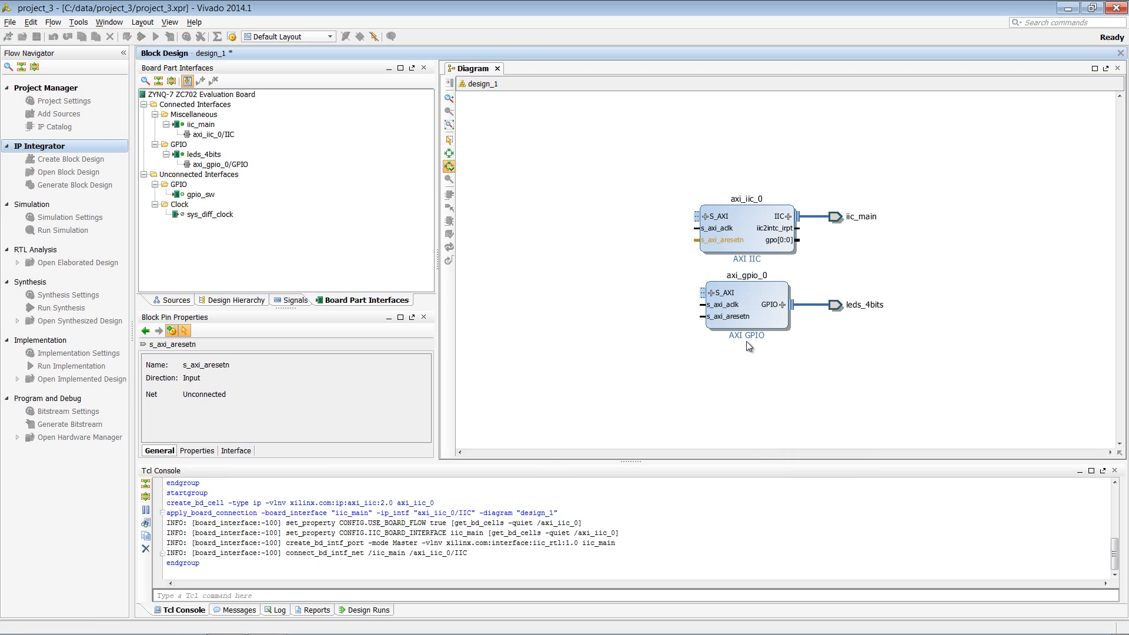
Connect the unconnected axi_gpio_0/s_axi_aresetn reset to the external s_axi_aresetn port from the list of reset signals
click(285, 300)
click(184, 286)
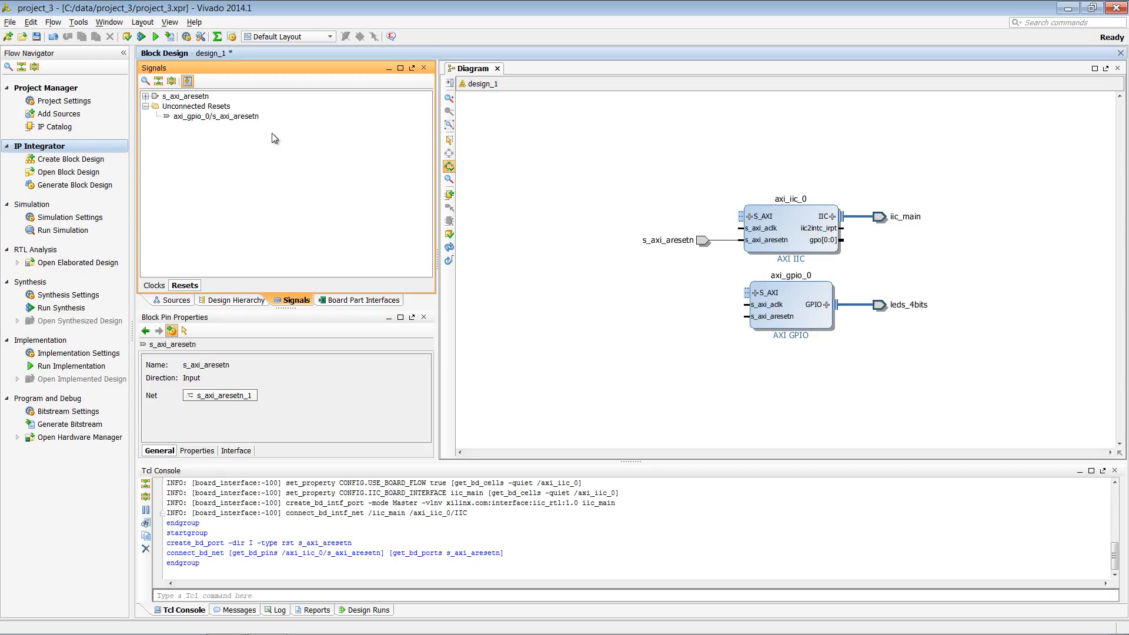
click(248, 116)
drag(247, 116, 202, 97)
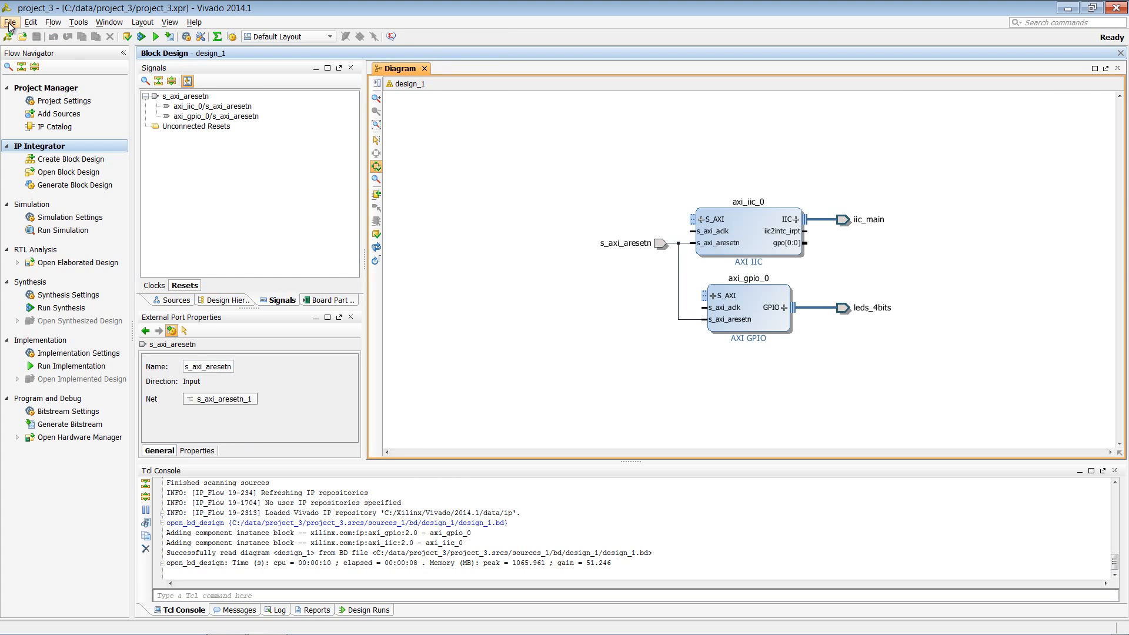
Open the 7-Series Kintex BFT Core example project
click(10, 22)
mouse_move(92, 74)
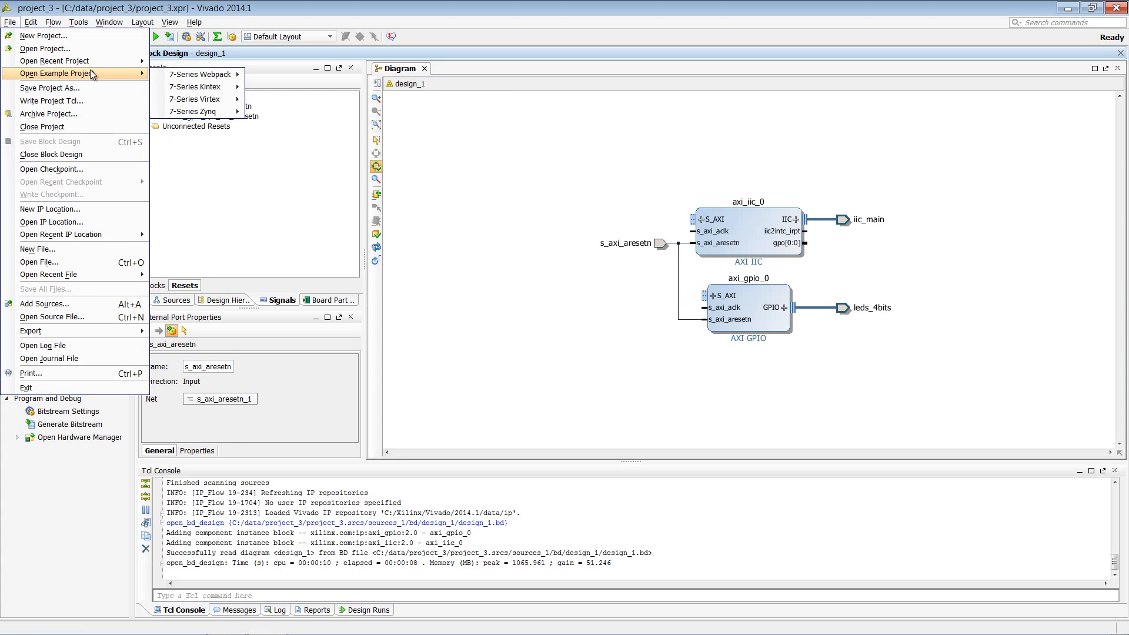
mouse_move(203, 89)
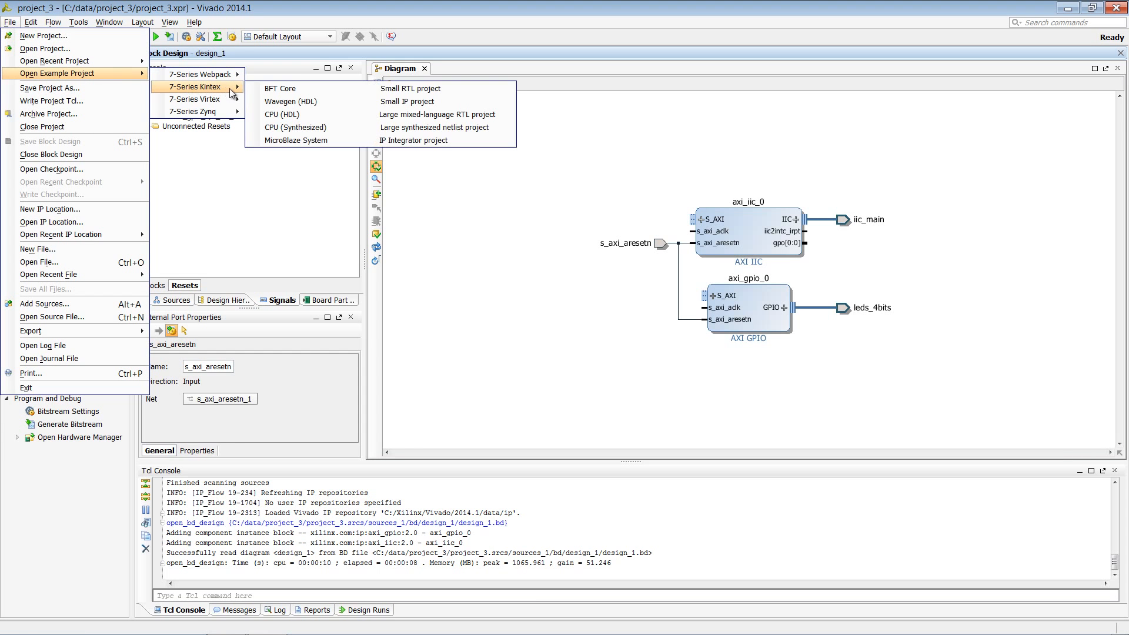
click(324, 87)
click(539, 345)
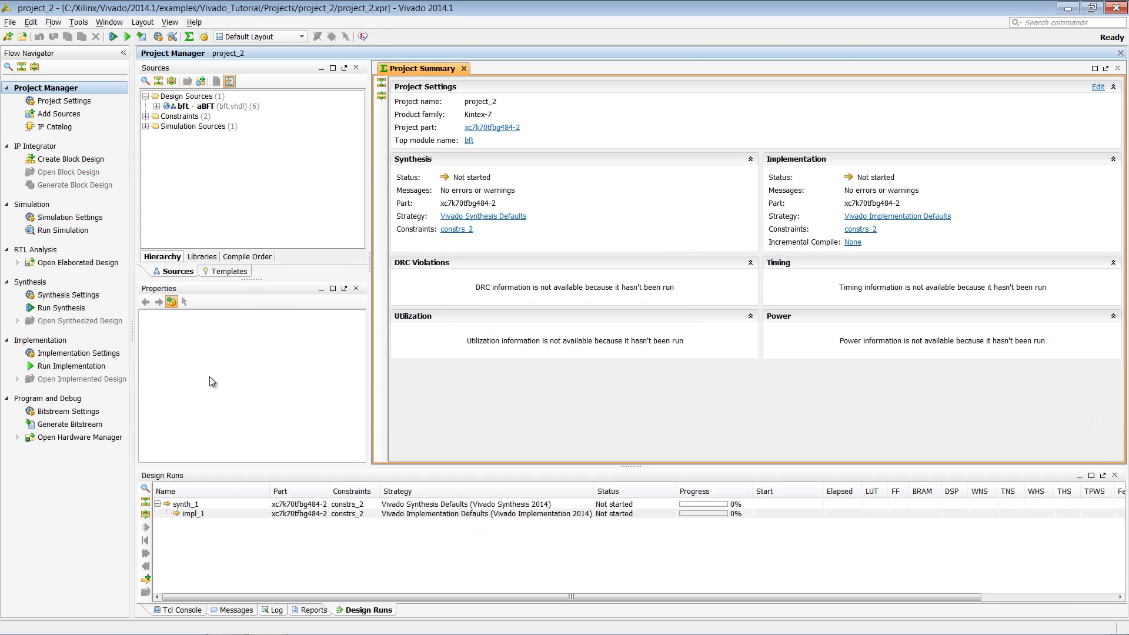
Run implementation of the example project, launching synthesis first, and open the implemented design
click(87, 367)
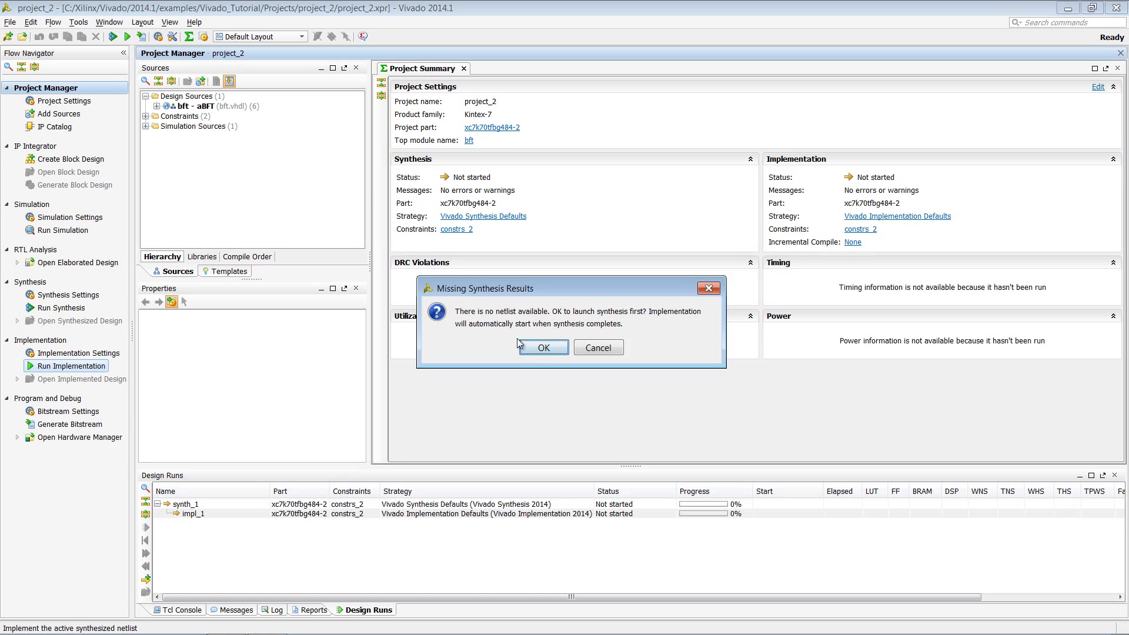
click(541, 348)
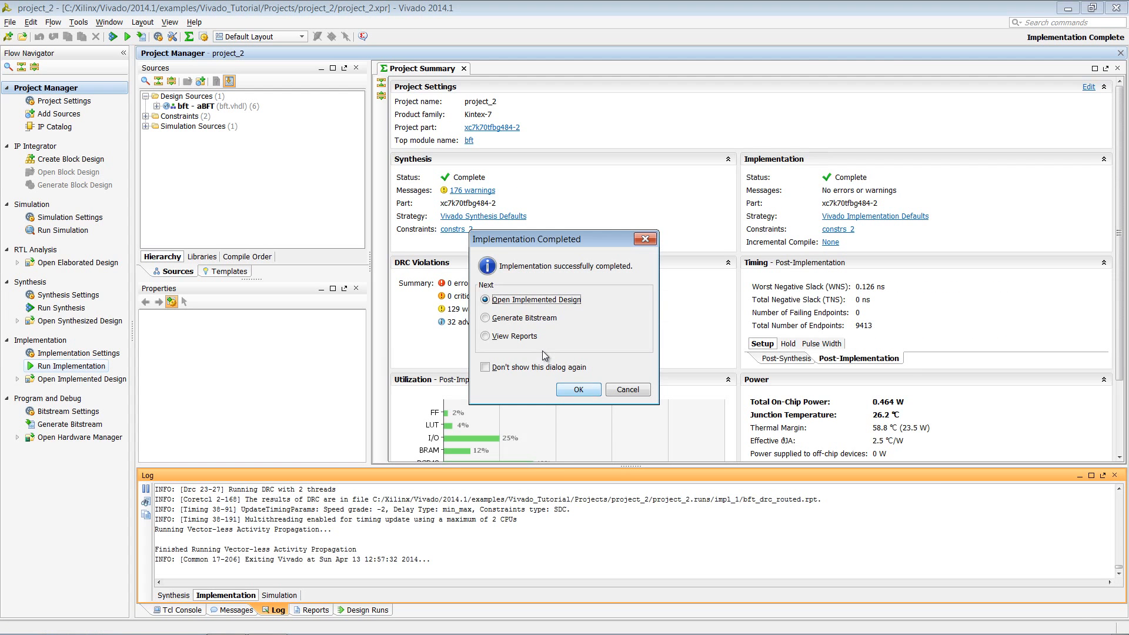
click(588, 389)
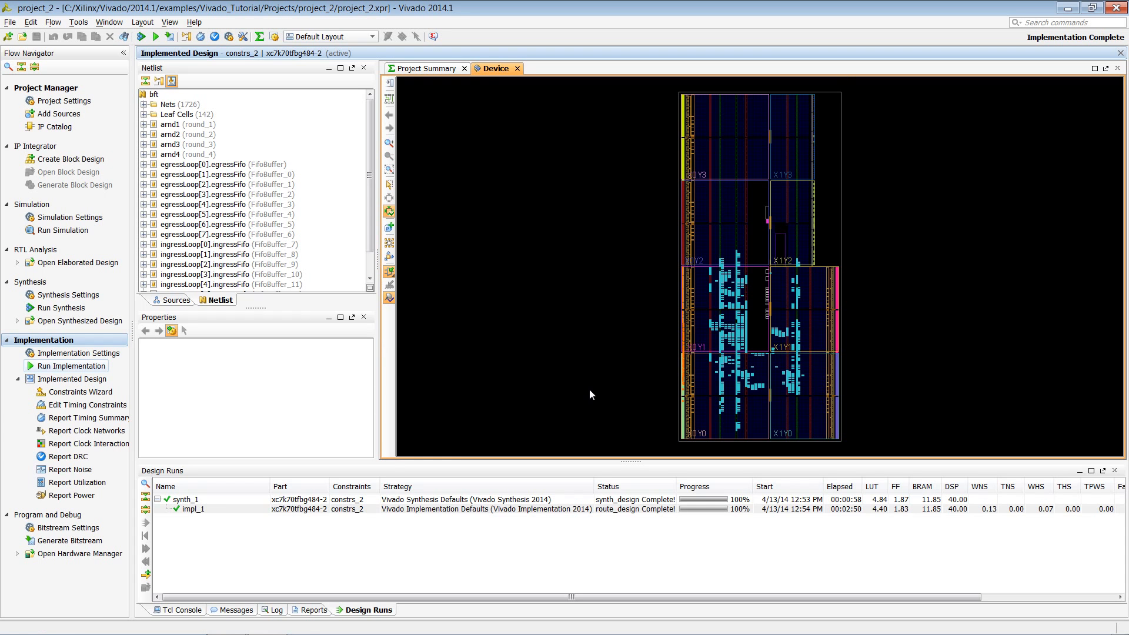
Start the Timing Constraints Wizard for the implemented design and proceed through the clock and feedback delay pages to Input Delays
click(102, 394)
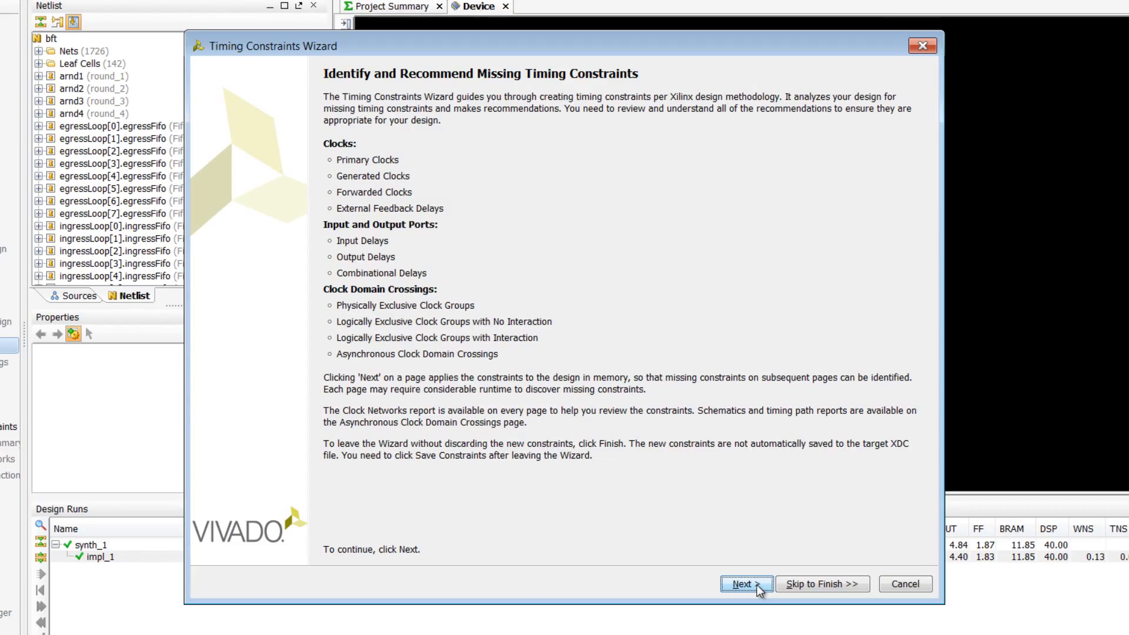
click(756, 585)
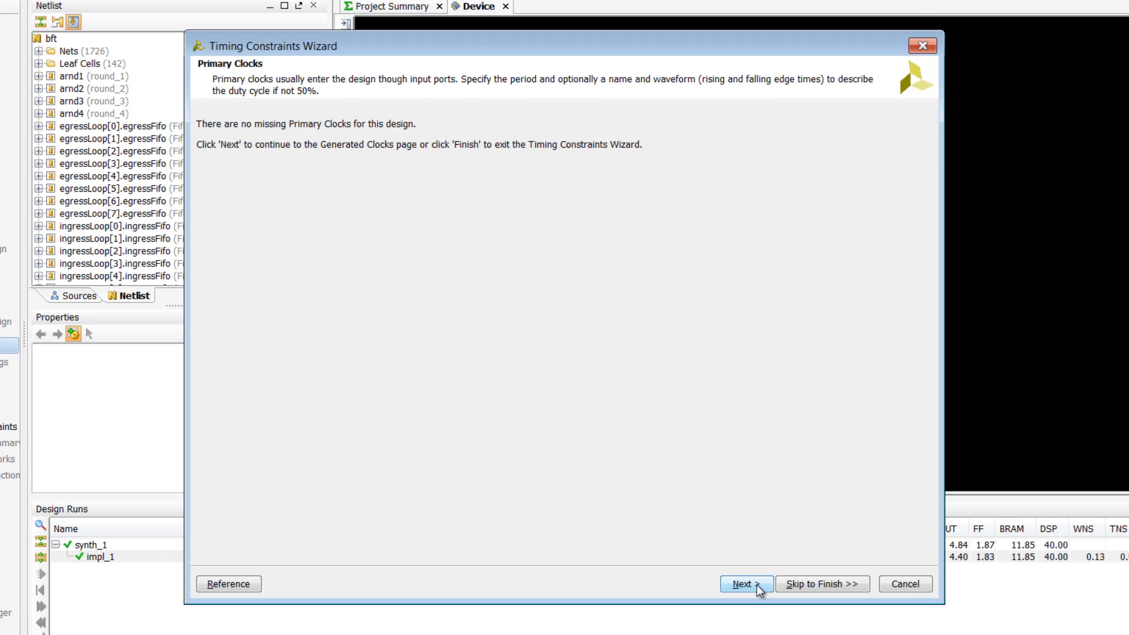
click(757, 585)
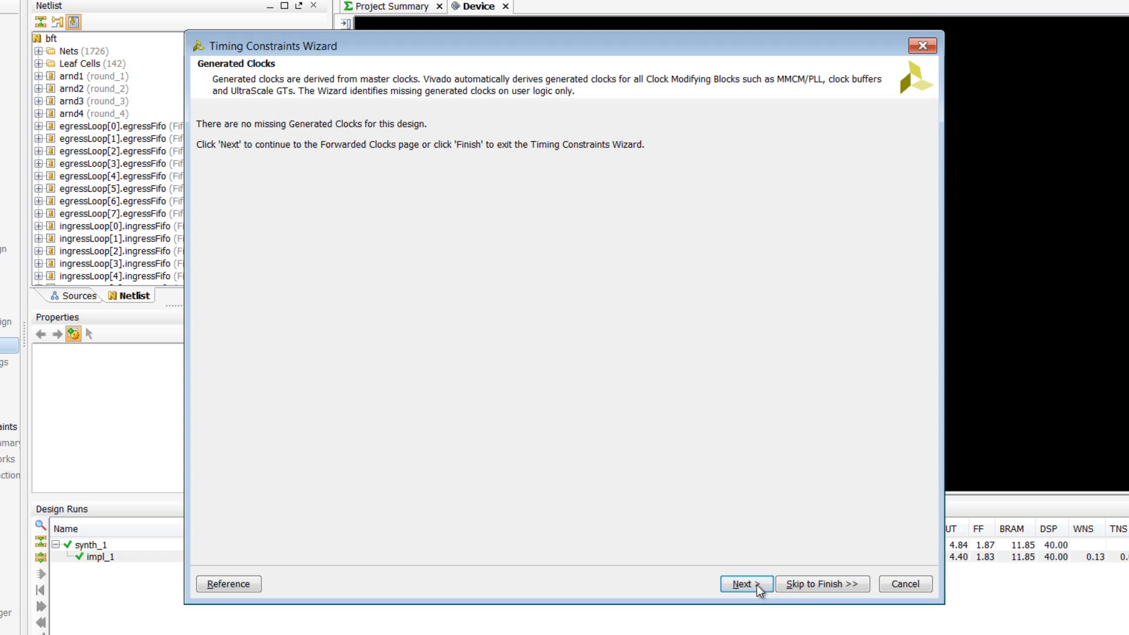
click(757, 585)
click(757, 584)
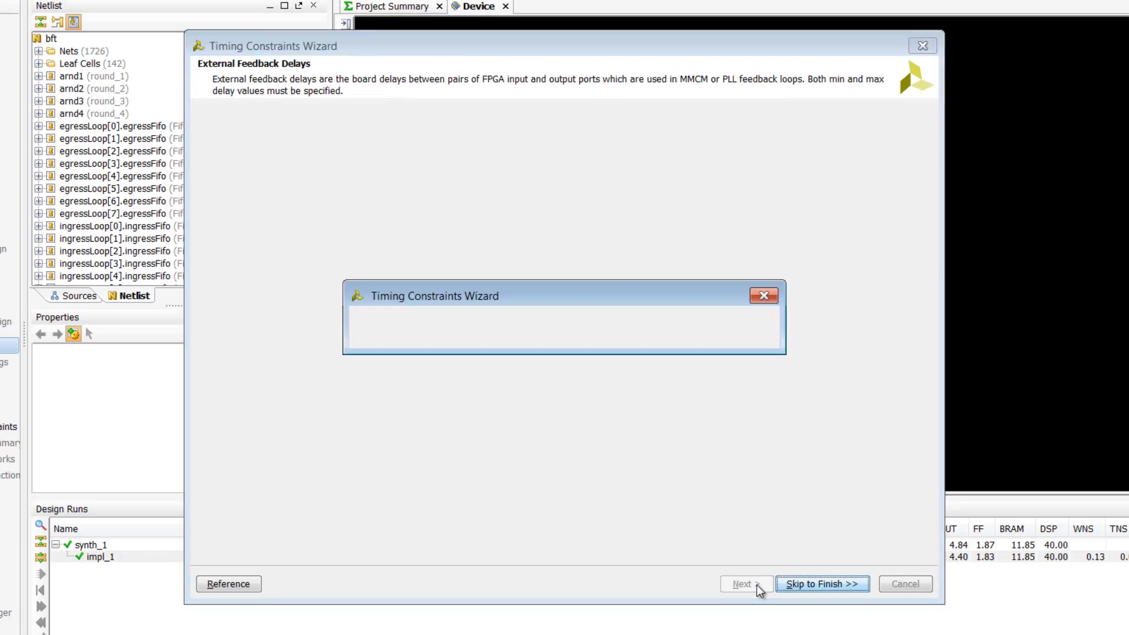
click(757, 585)
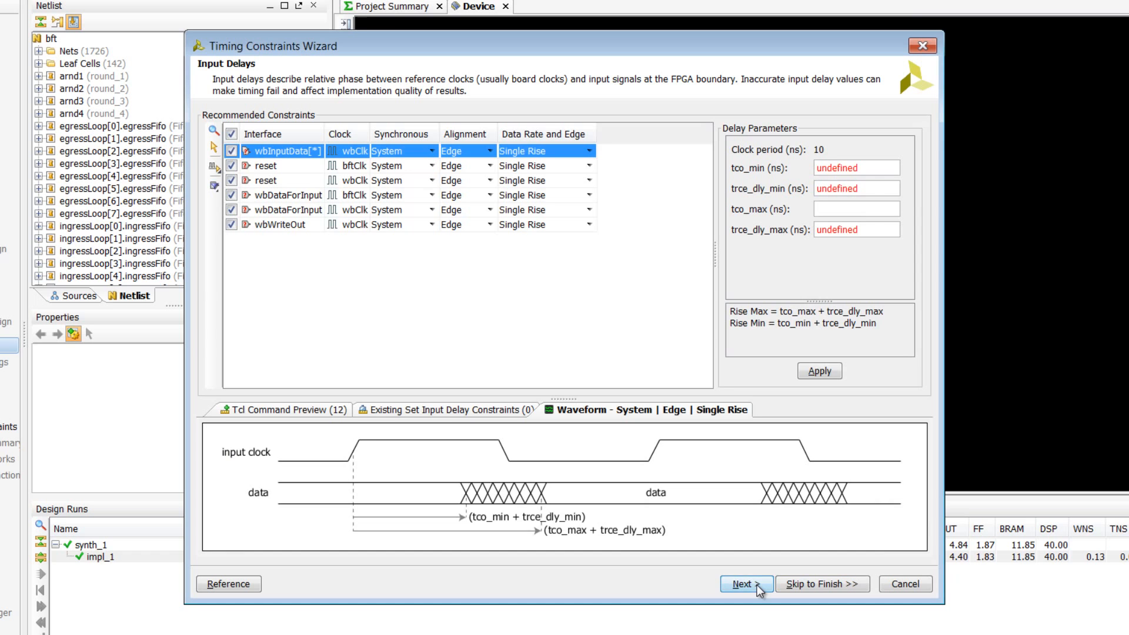
Keep only the wbInputData[*] input delay recommendation and apply tco_min 1, trce_dly_min 1, tco_max 2 and trce_dly_max 2 ns
click(231, 134)
click(231, 151)
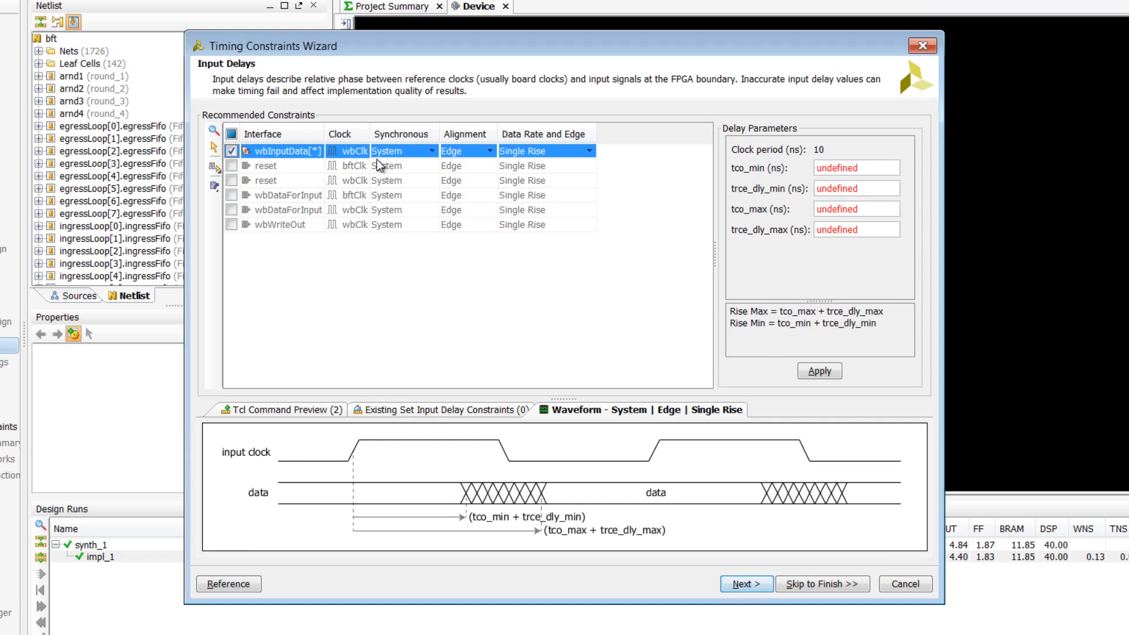
click(862, 169)
text(1)
click(855, 188)
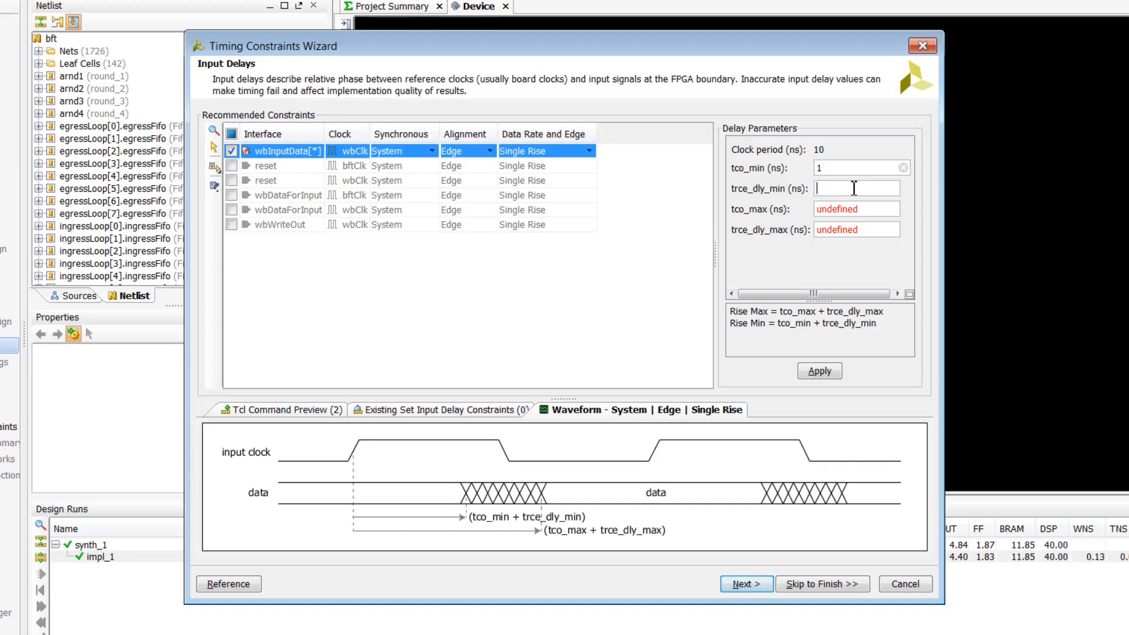
text(1)
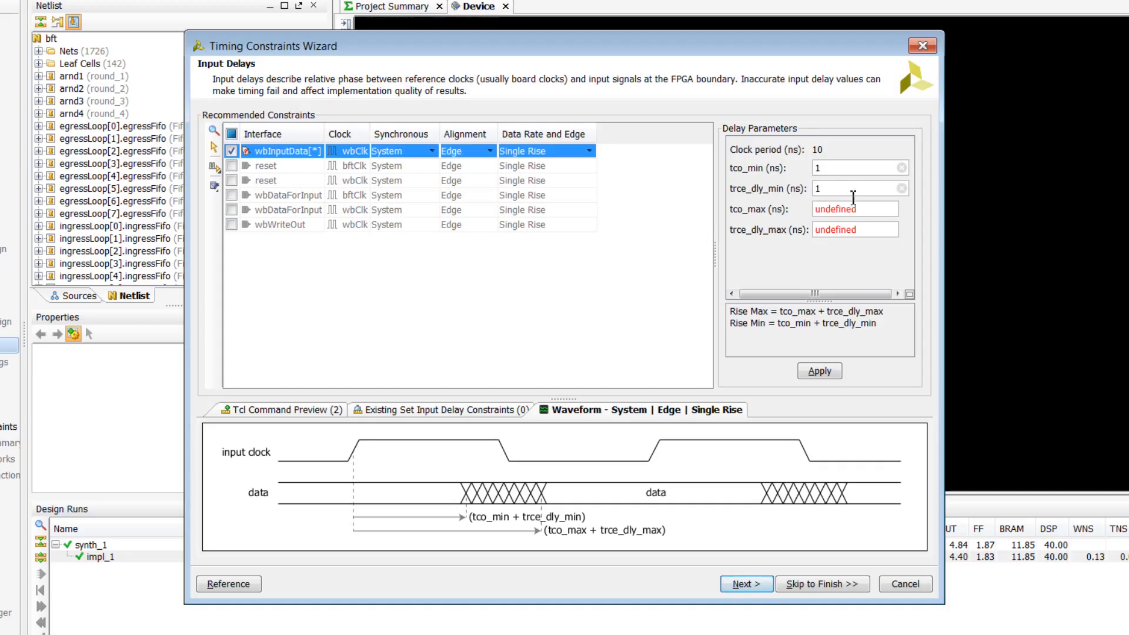
click(857, 209)
text(2)
click(854, 229)
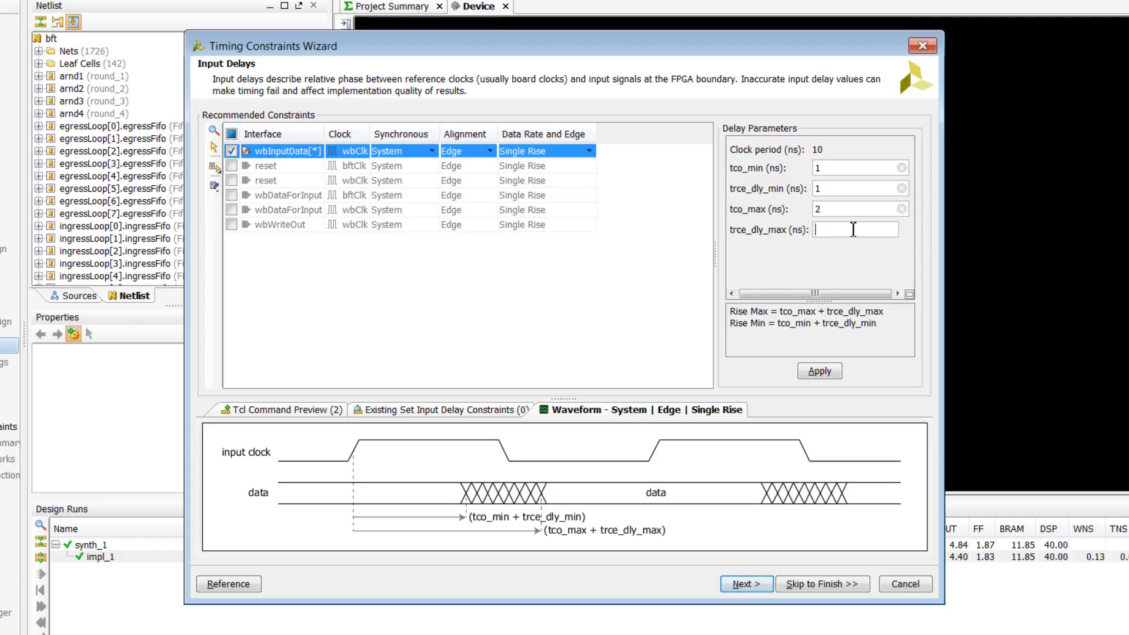
text(2)
click(824, 371)
Skip the remaining wizard pages, finish with the new constraints kept, and view the Set Input Delay entries in the timing constraints editor
click(834, 584)
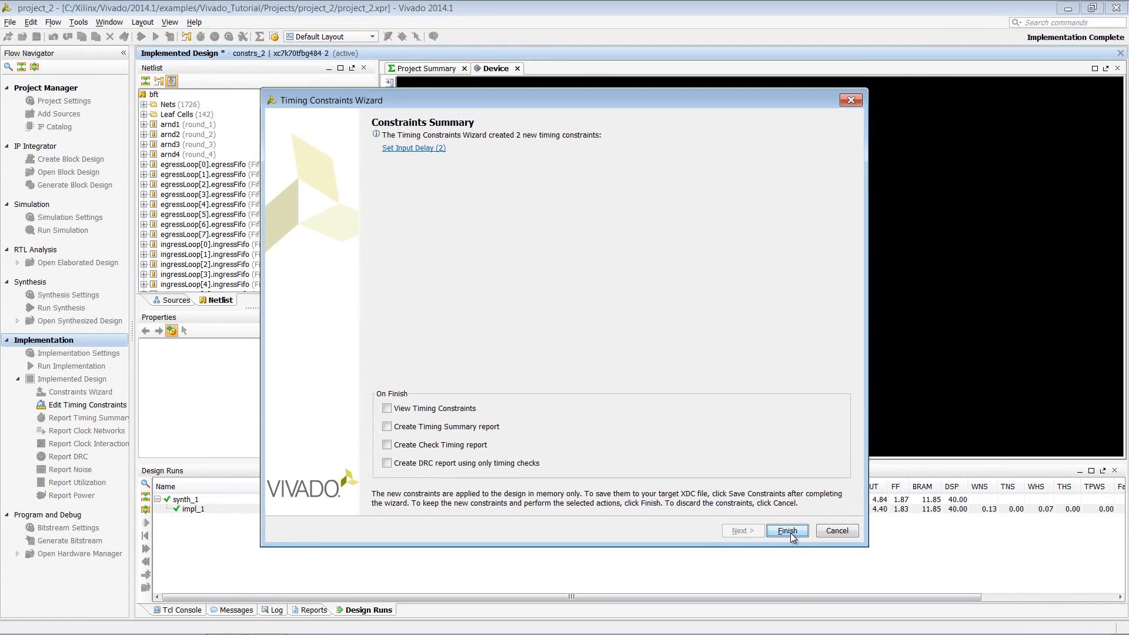
click(803, 545)
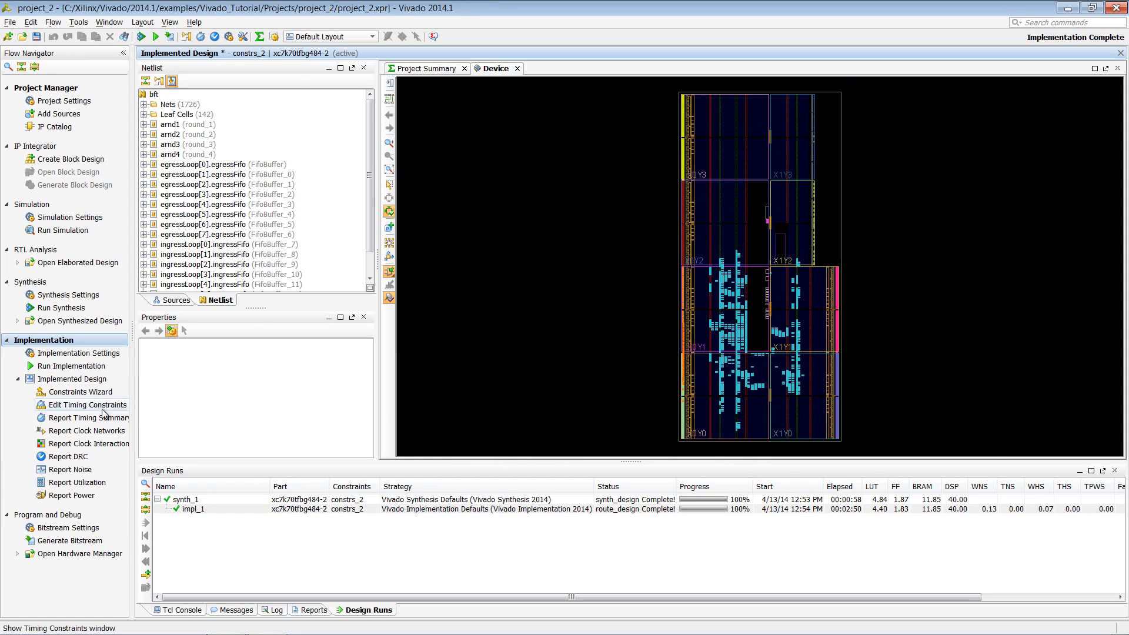
click(106, 411)
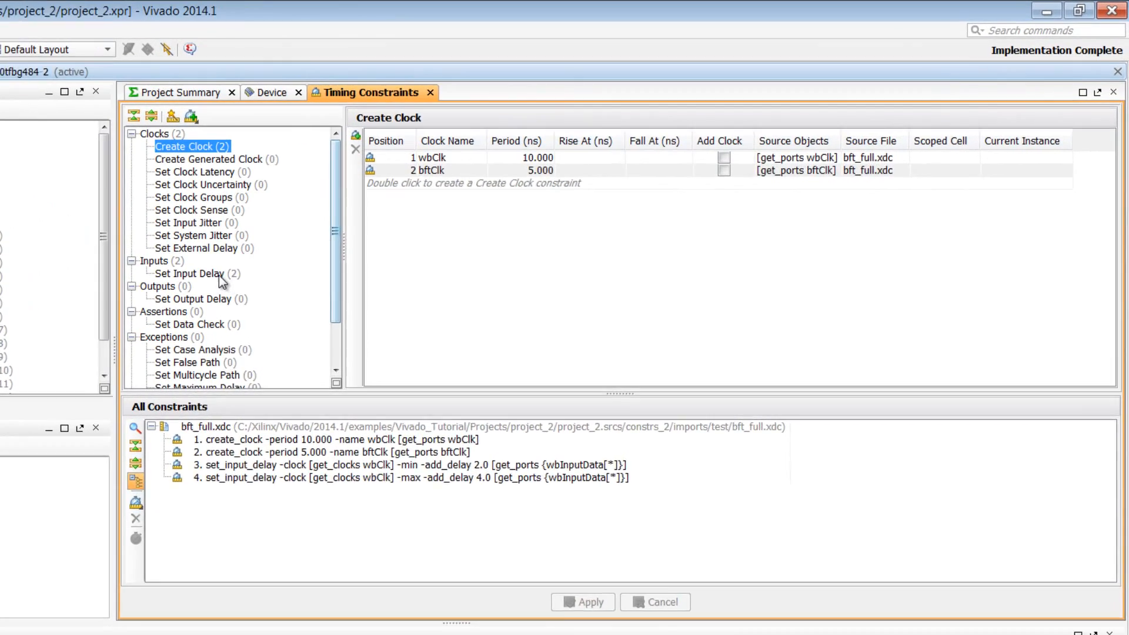
click(218, 275)
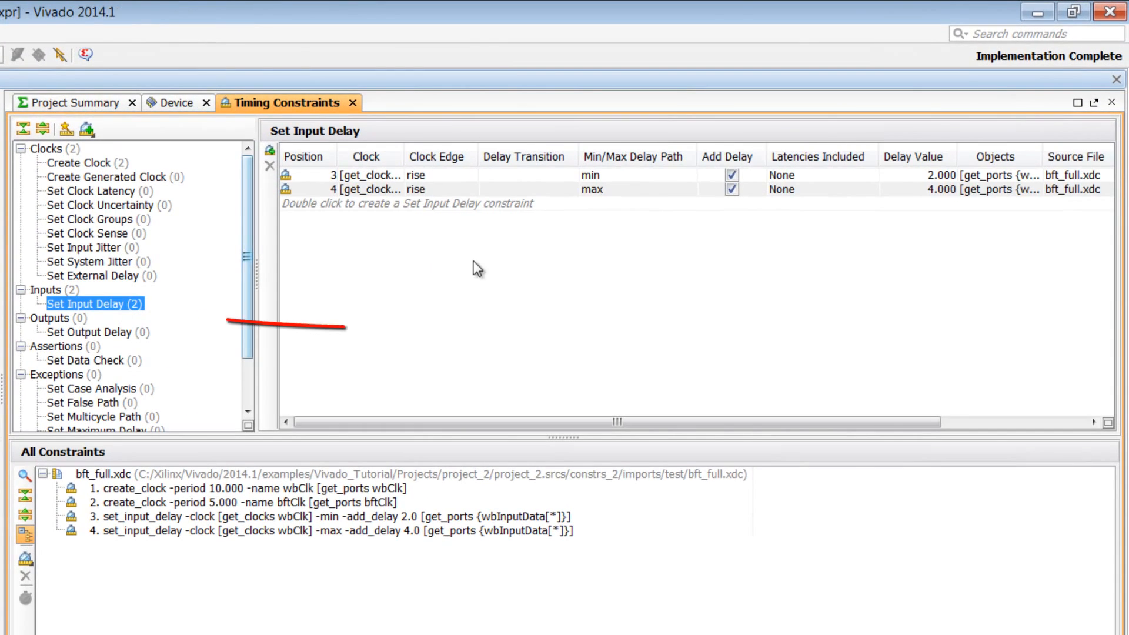